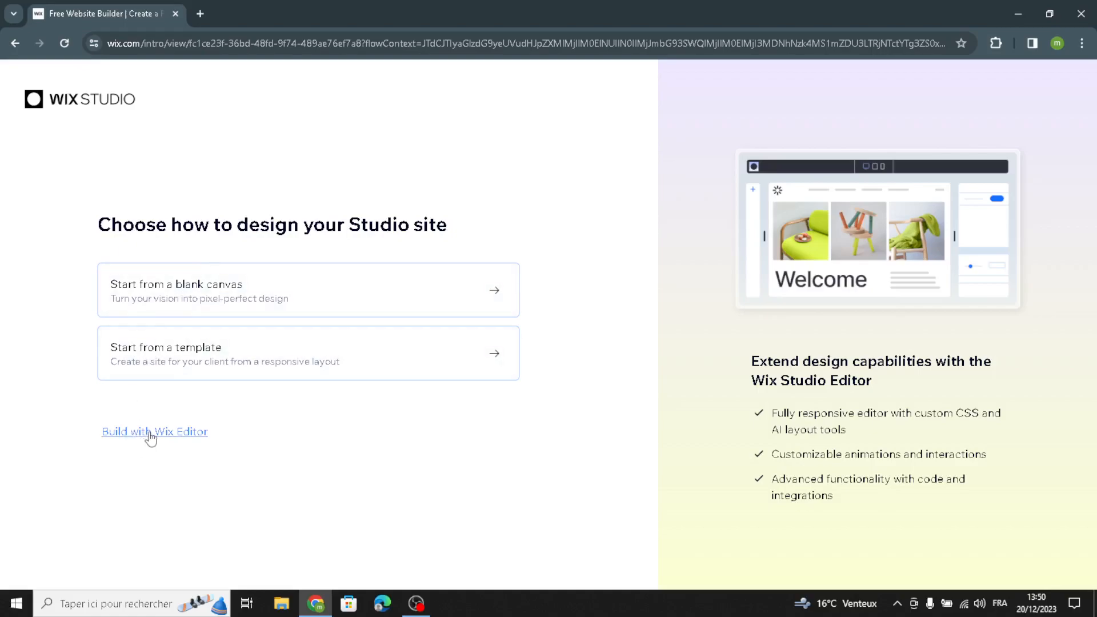
# Step: Choose to build with Wix Editor without AI, search website types for "jewelry and watches" and select Jewelry Store
pyautogui.click(113, 435)
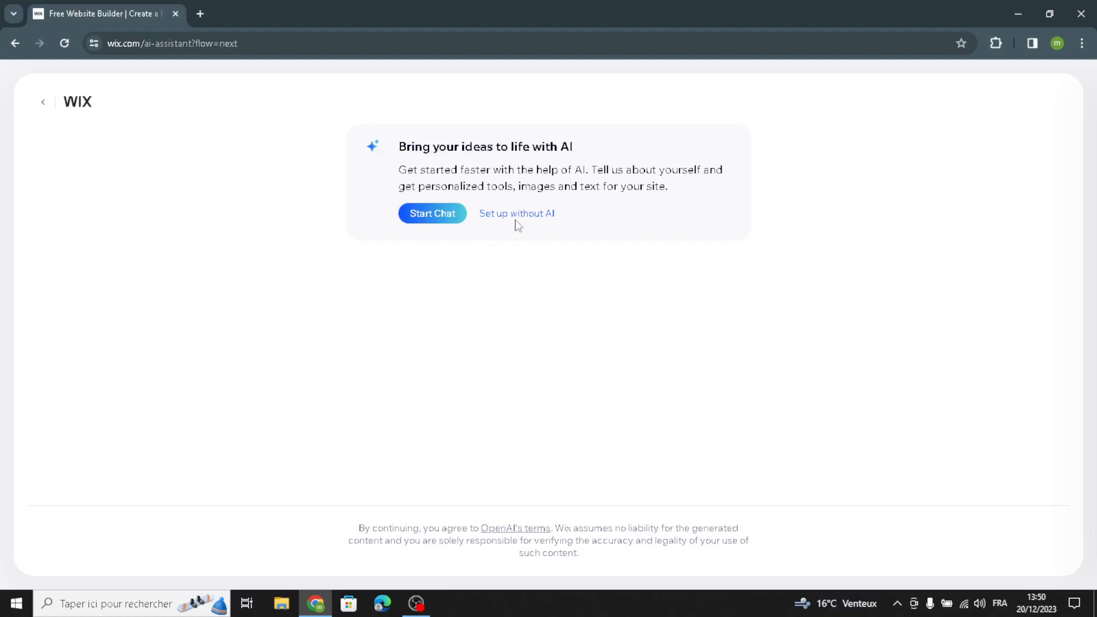
pyautogui.click(494, 223)
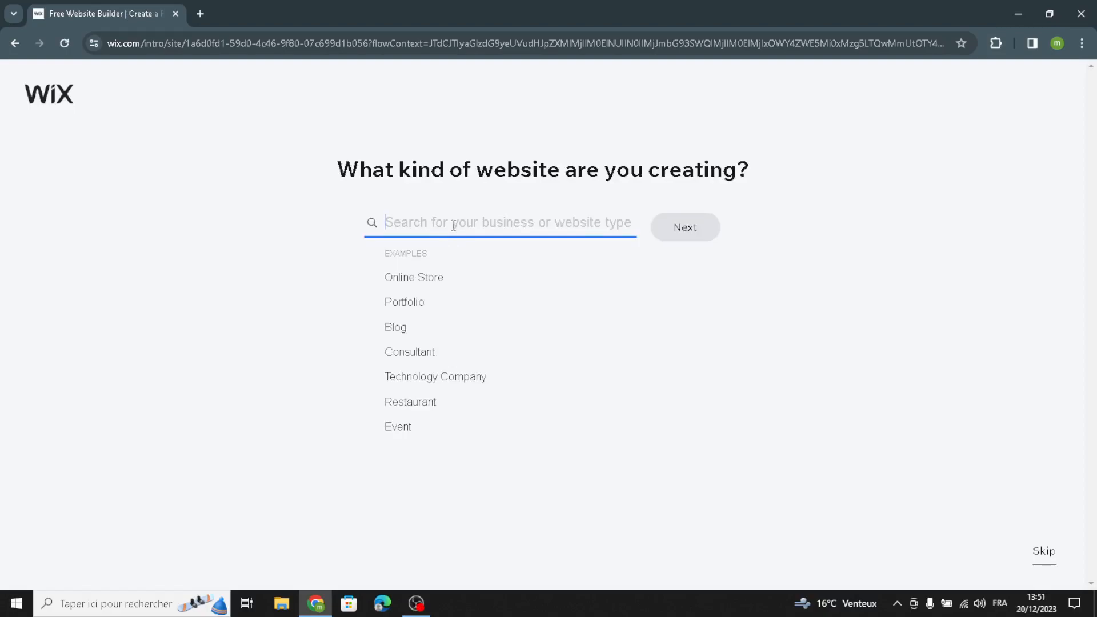
pyautogui.write('jewelry and watches')
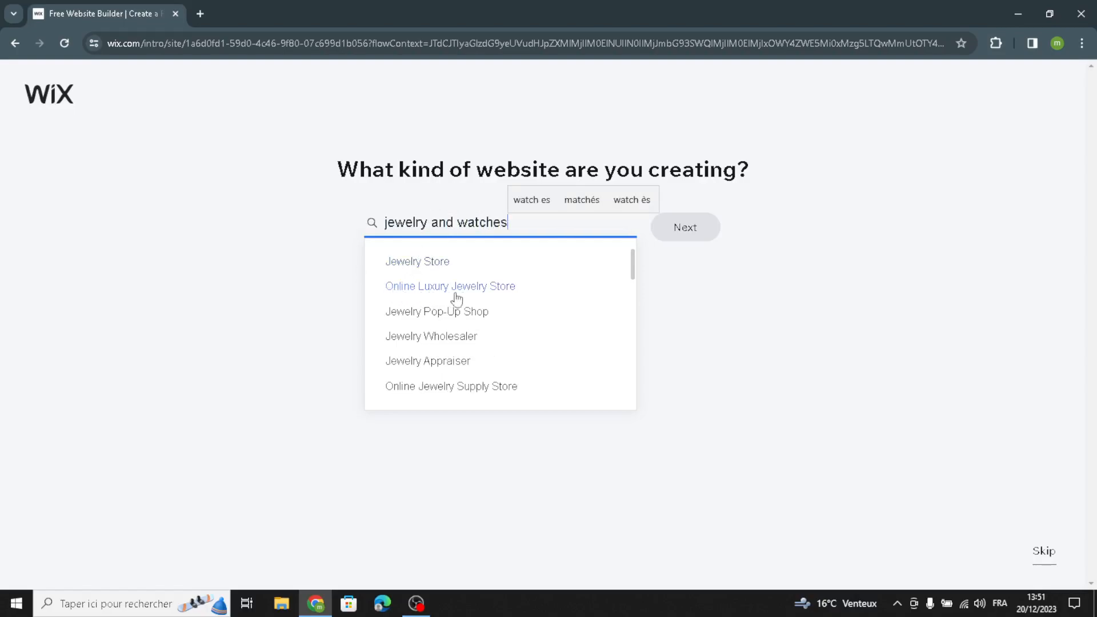
pyautogui.click(407, 264)
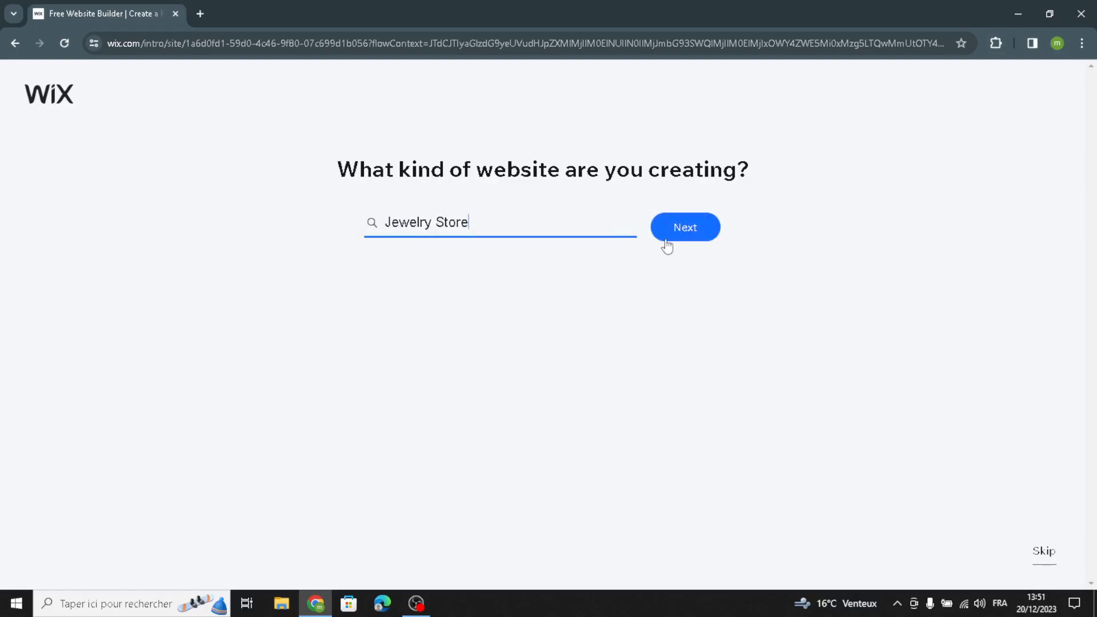
pyautogui.click(681, 235)
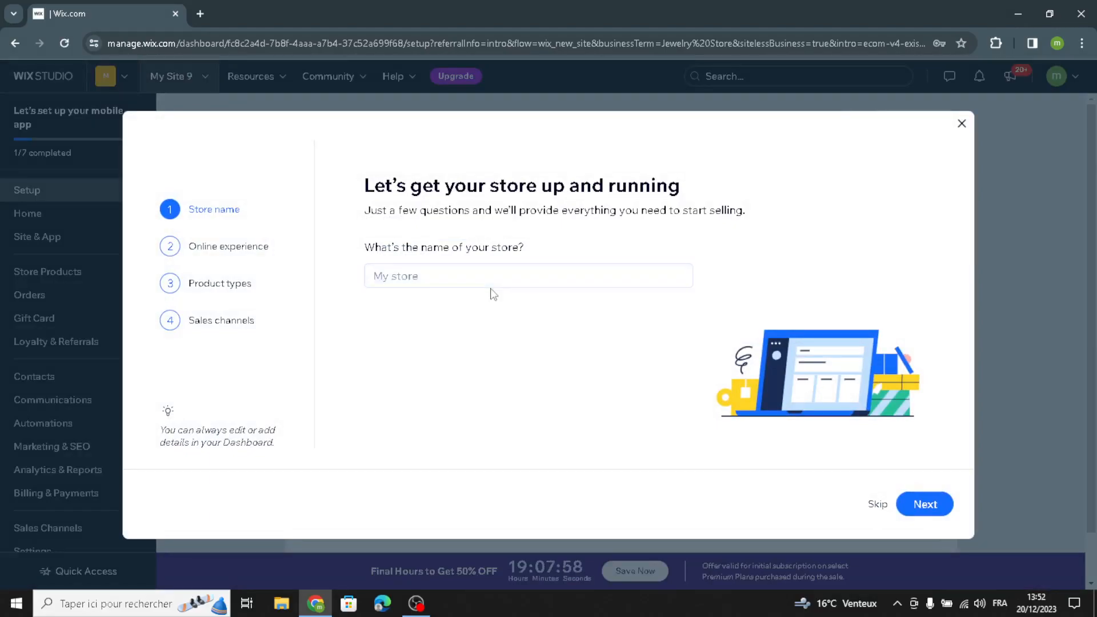
# Step: Name the store WristCraft and continue past the question about already having an online store without answering it
pyautogui.click(464, 270)
pyautogui.write('WristCraft')
pyautogui.click(923, 505)
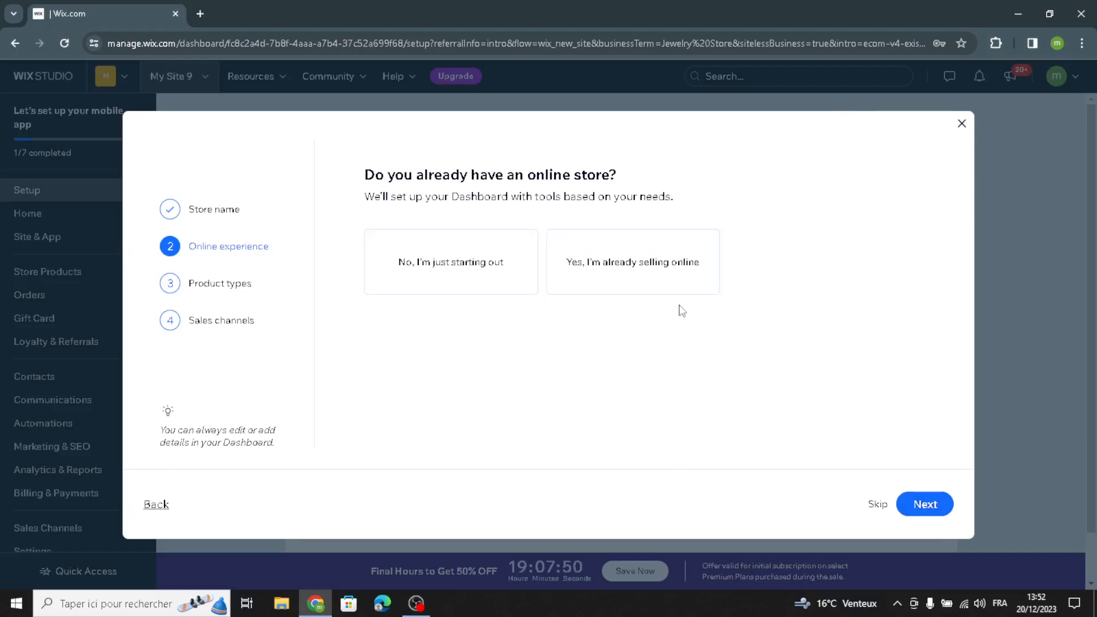
pyautogui.click(920, 504)
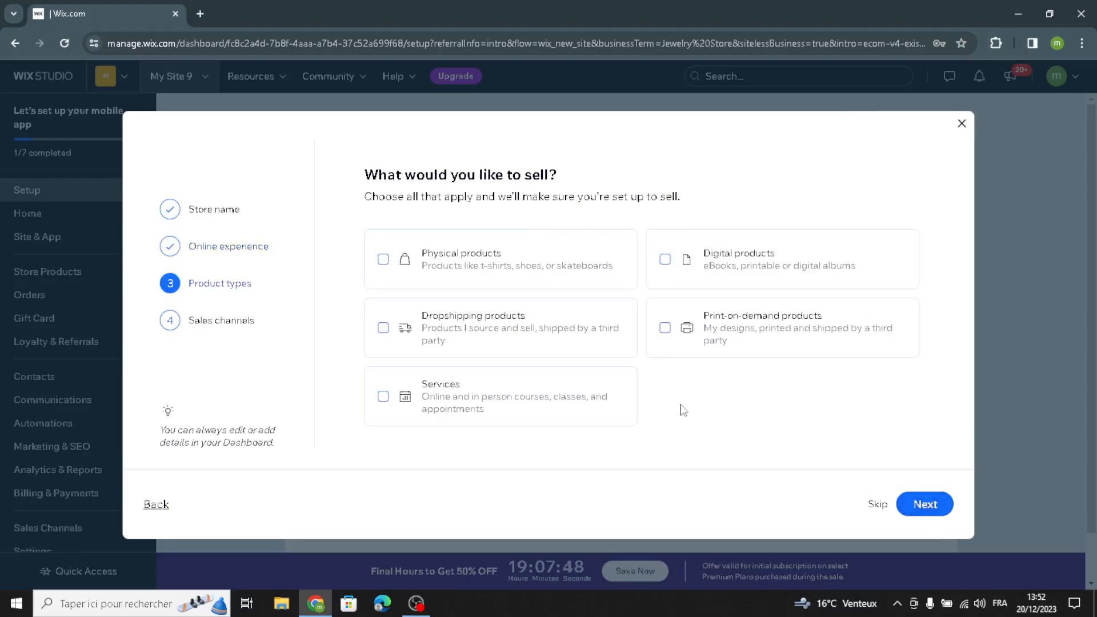
# Step: Select Physical products, add My mobile app and Marketplaces & social media as sales channels, and finish the store setup
pyautogui.click(460, 254)
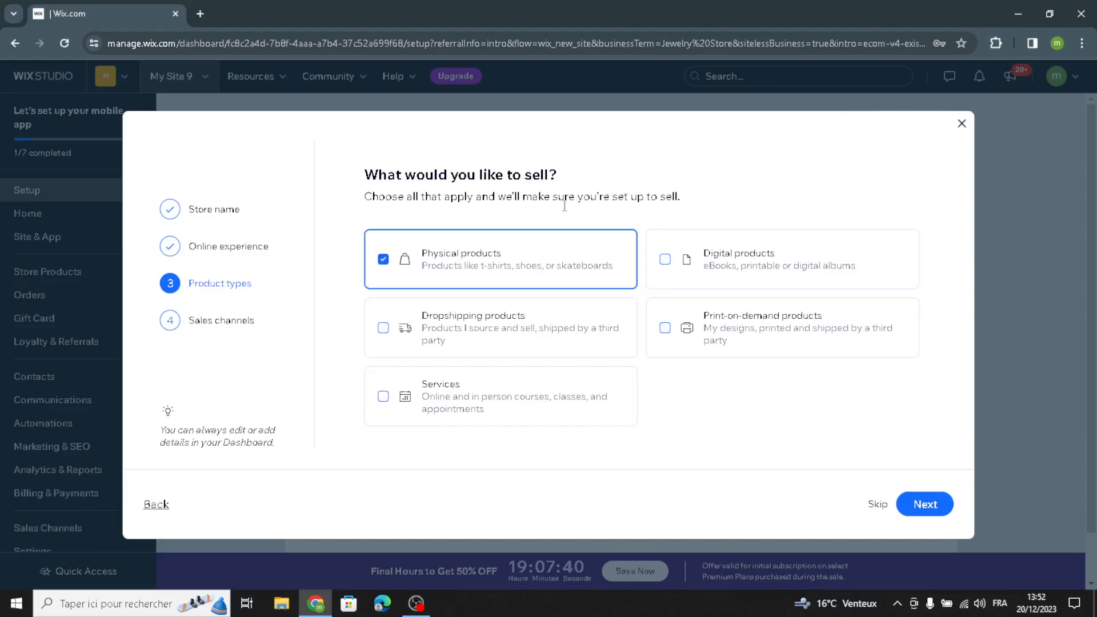
pyautogui.click(913, 514)
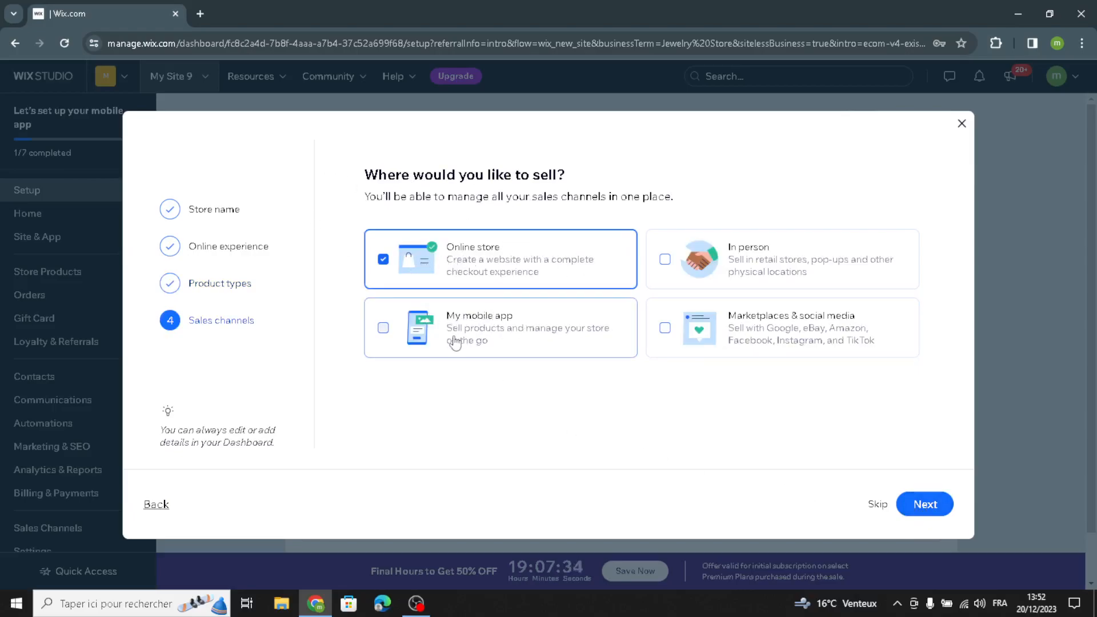
pyautogui.click(526, 346)
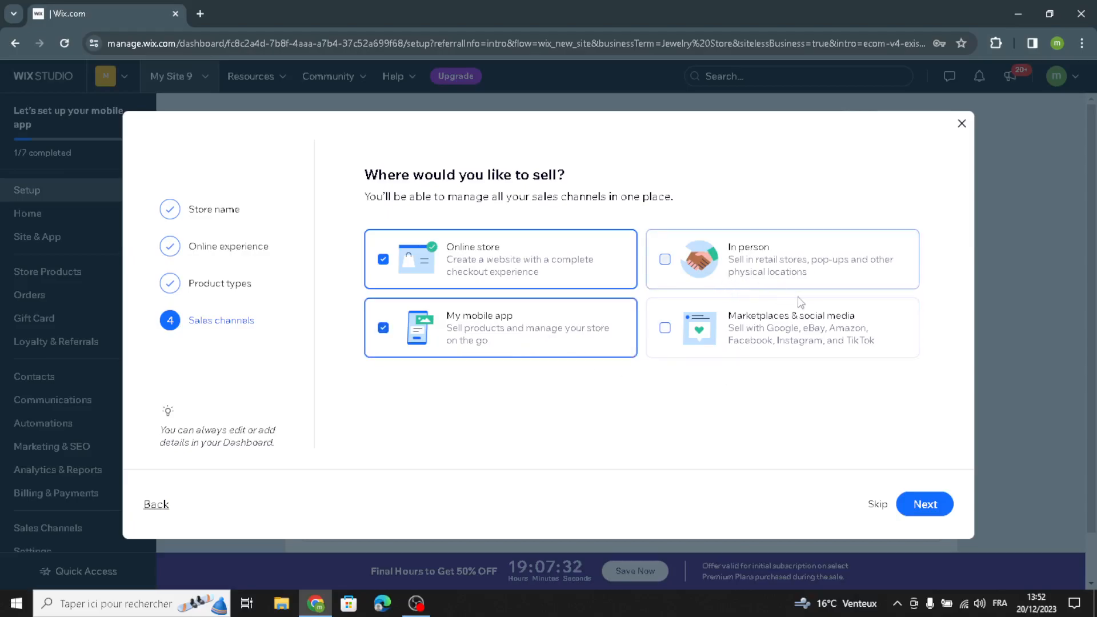
pyautogui.click(728, 343)
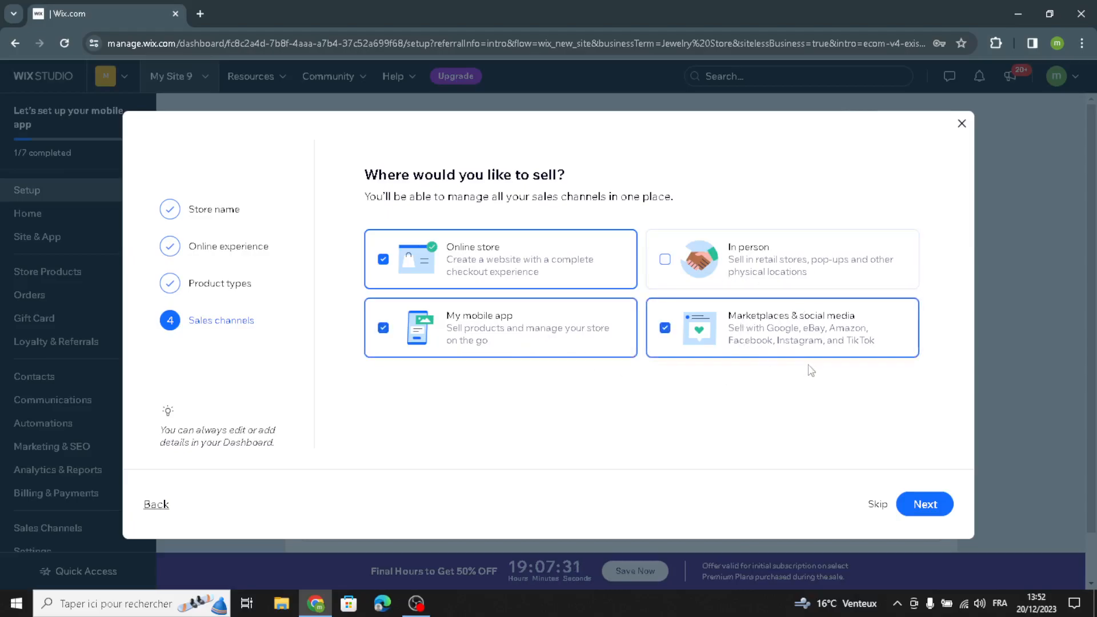
pyautogui.click(922, 503)
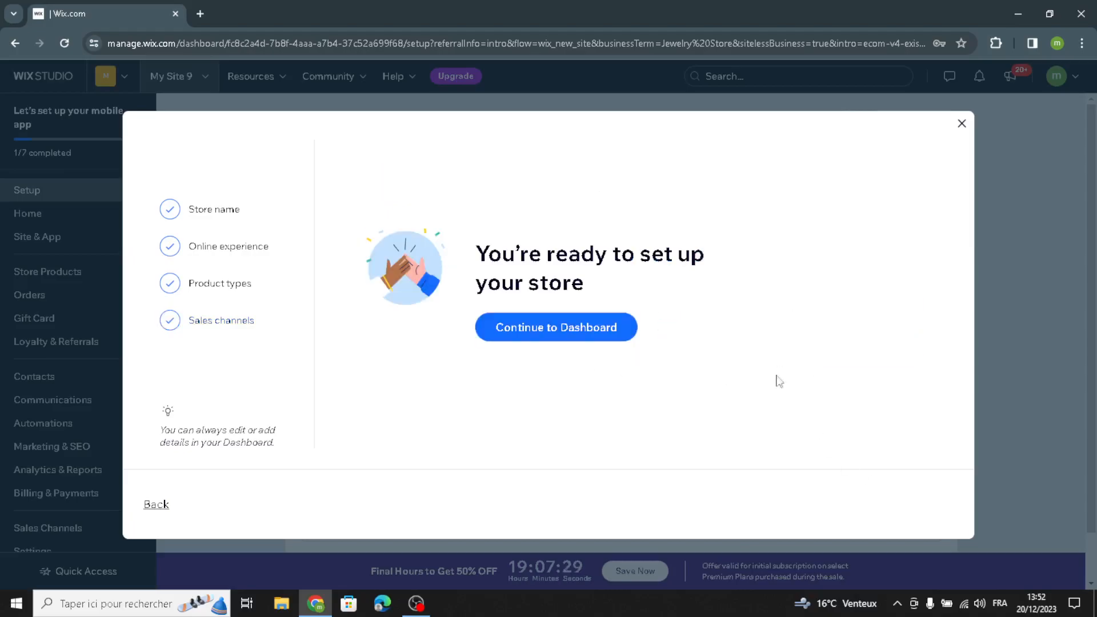
pyautogui.click(614, 335)
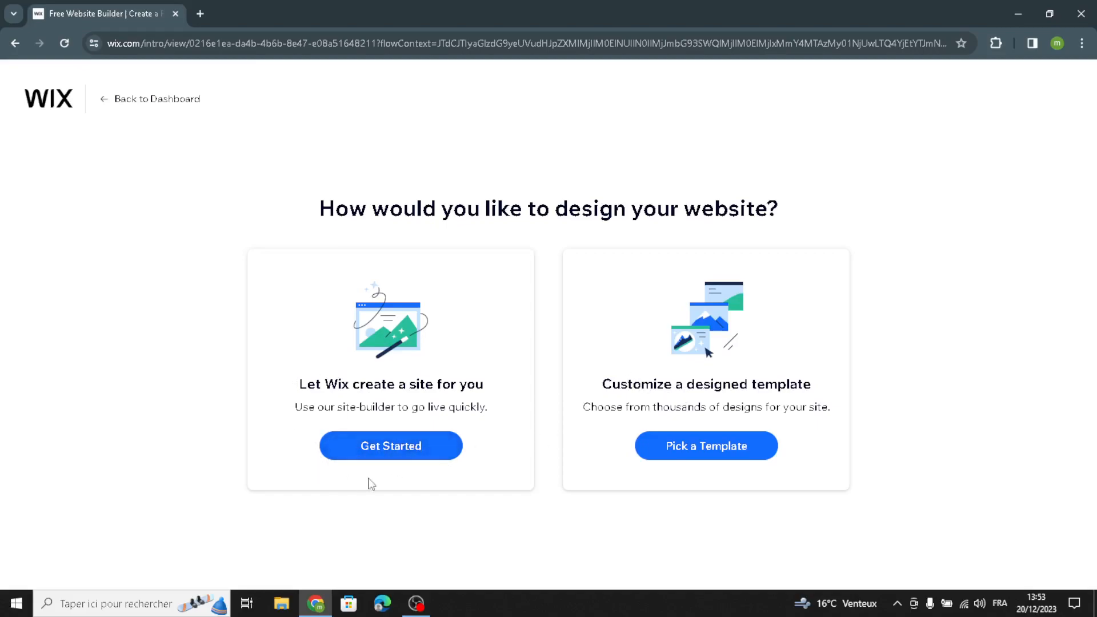
# Step: Let Wix create the site automatically and pick the Grand theme for its fonts and colors
pyautogui.click(367, 444)
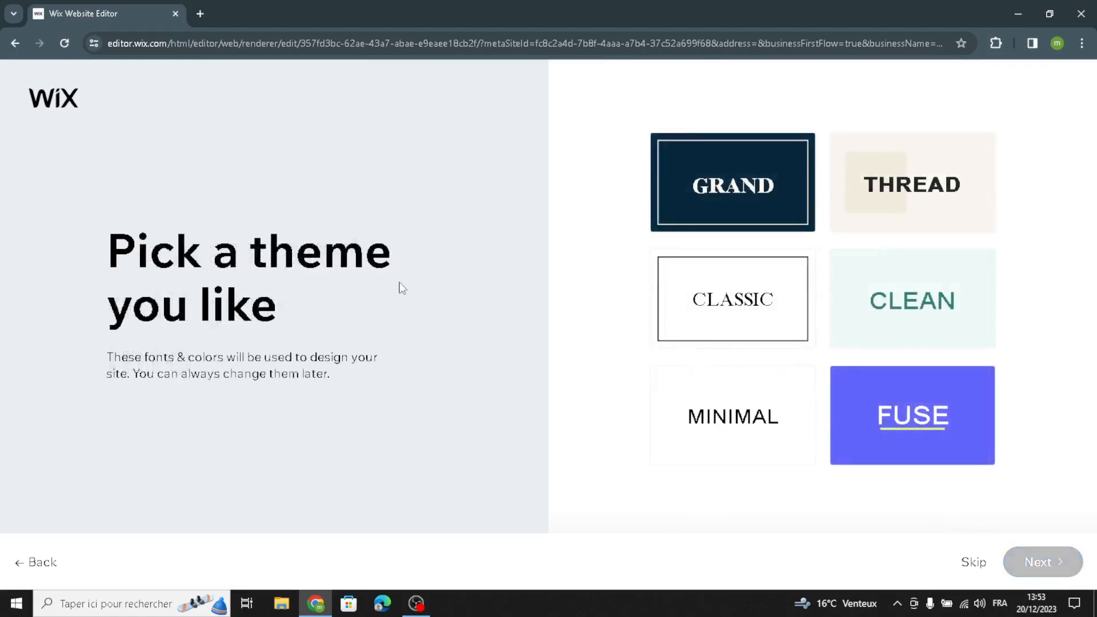
pyautogui.click(739, 209)
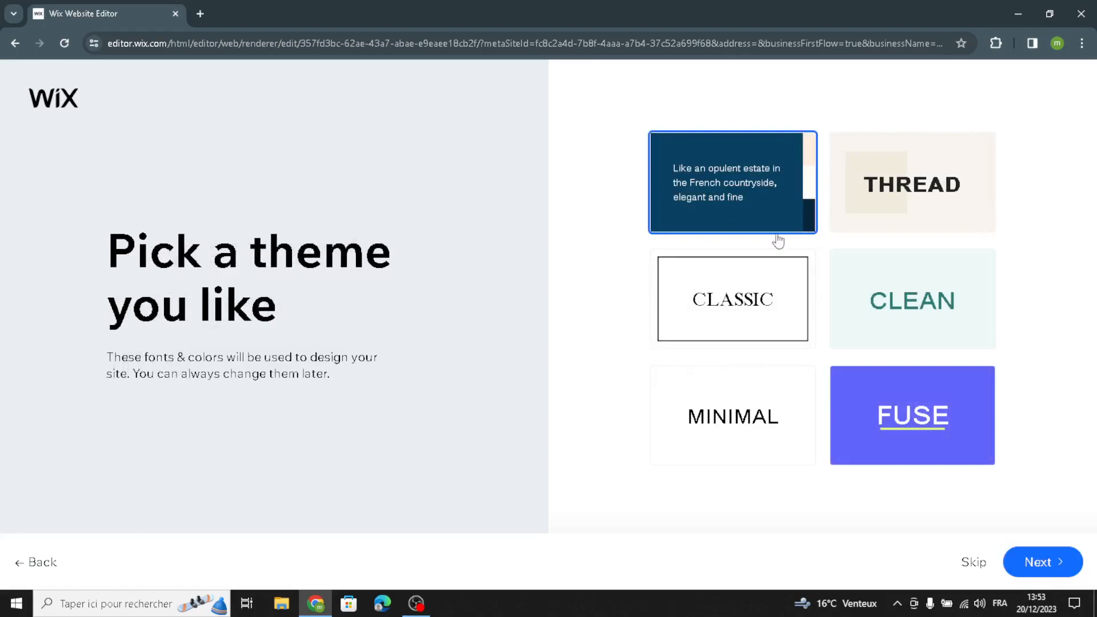
pyautogui.click(744, 226)
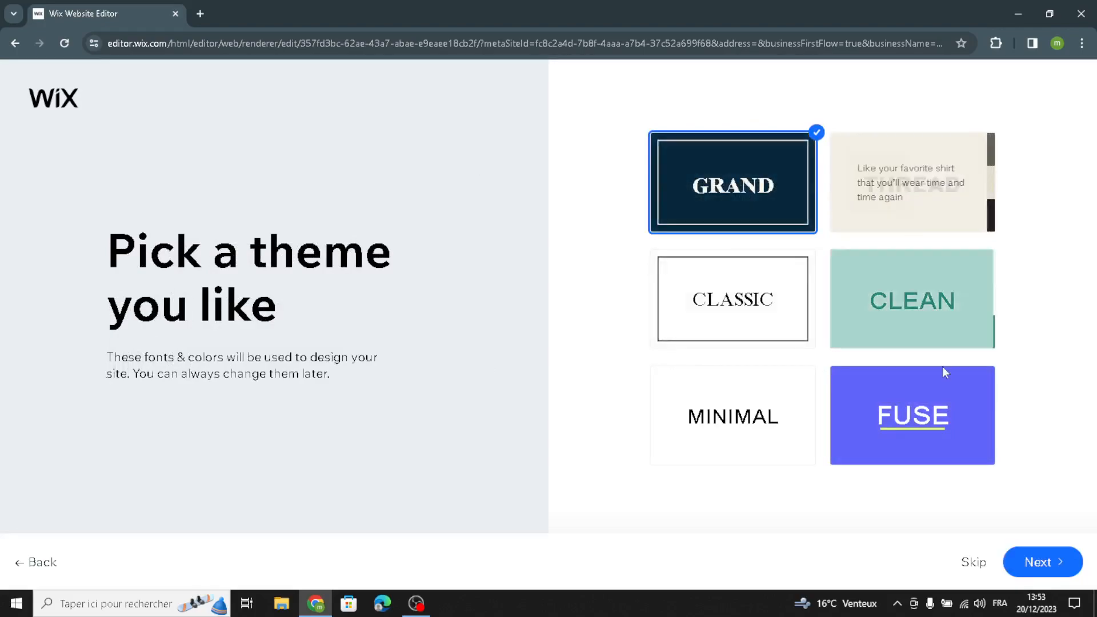
pyautogui.click(1038, 563)
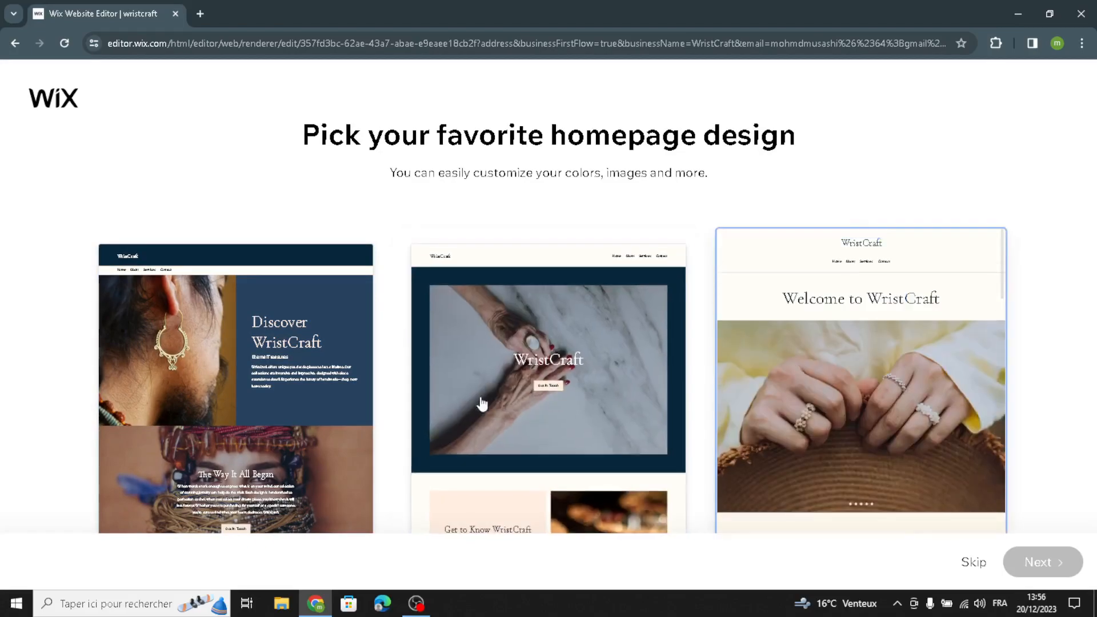
# Step: Pick the "Discover WristCraft" homepage design with the earring photo and continue past the suggested pages to the editor
pyautogui.click(376, 454)
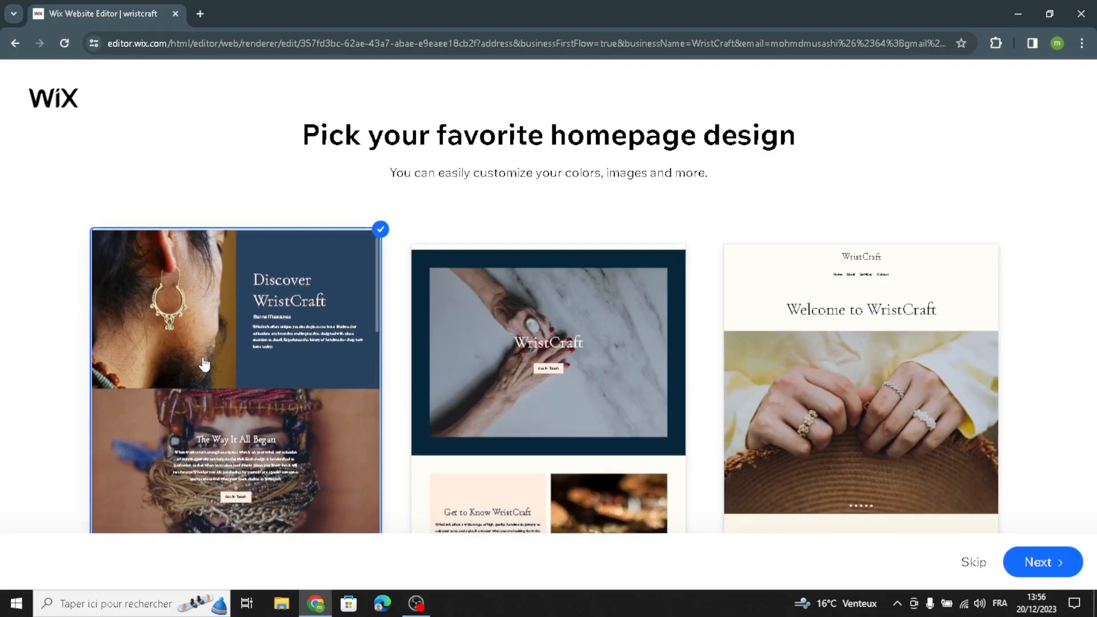
pyautogui.click(1019, 568)
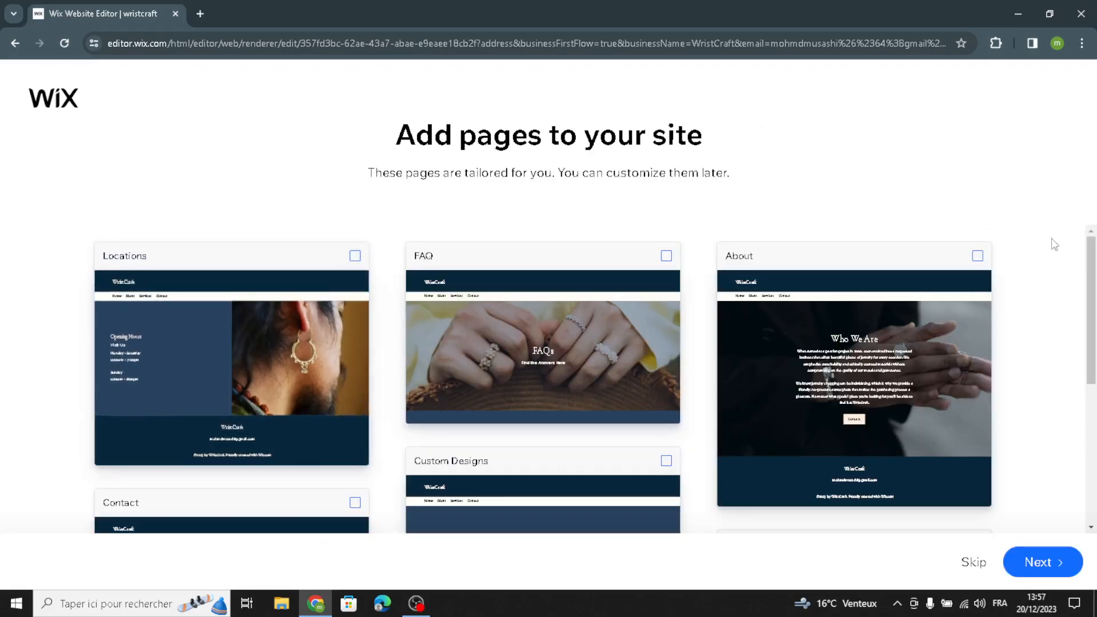
pyautogui.moveTo(1092, 278); pyautogui.dragTo(1095, 416)
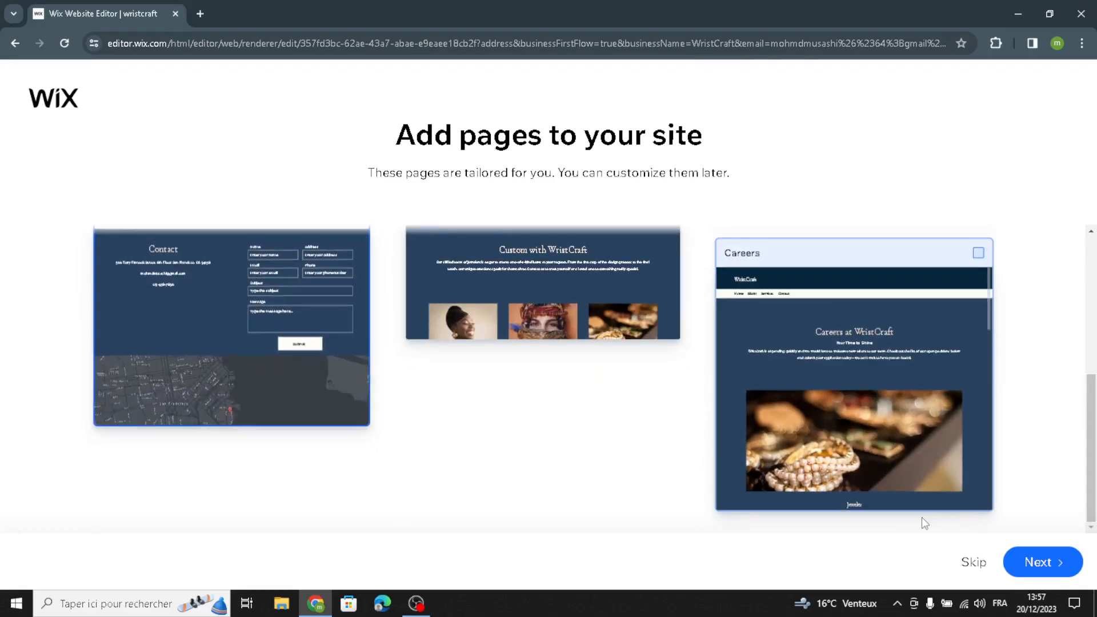
pyautogui.click(1022, 571)
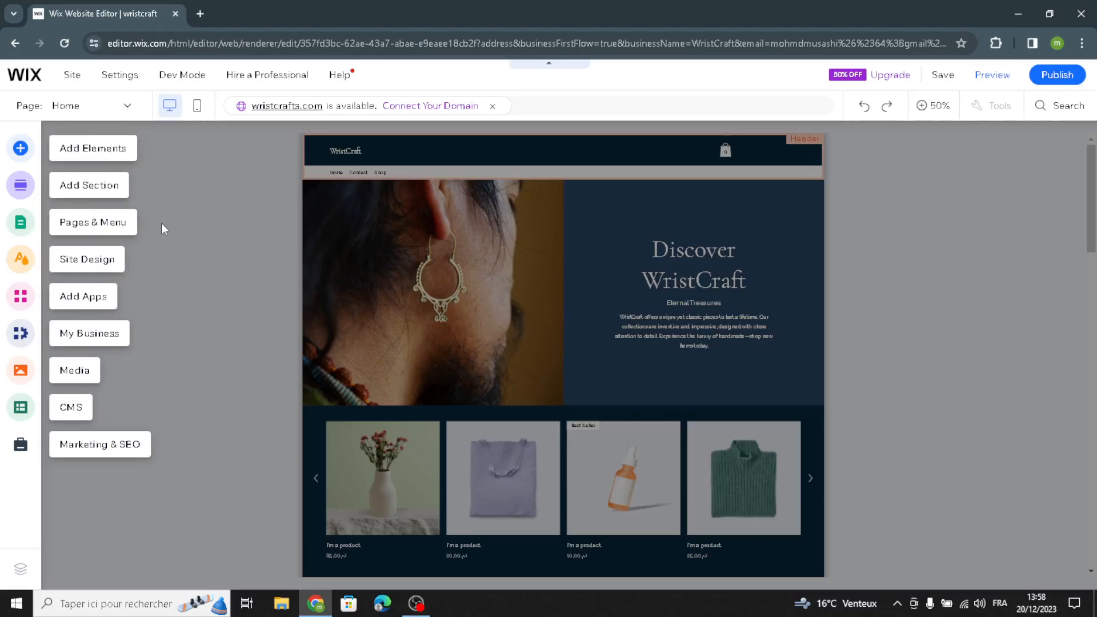
# Step: Browse the text, image and button elements that can be added, including Text Mask and Image Buttons, and the section categories
pyautogui.click(72, 153)
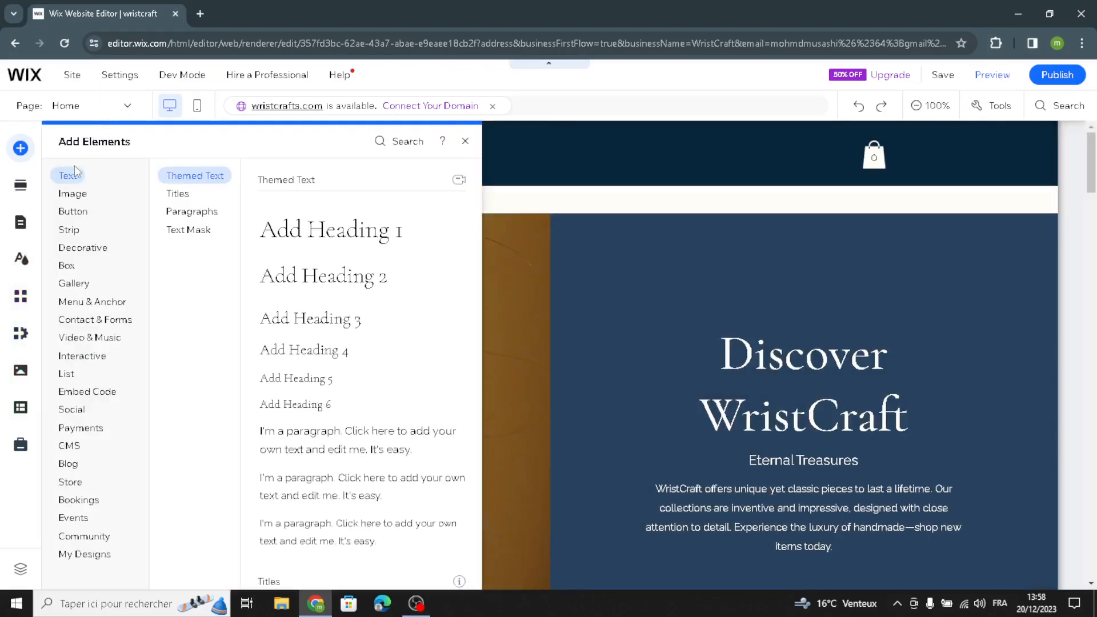
pyautogui.click(177, 220)
pyautogui.click(178, 229)
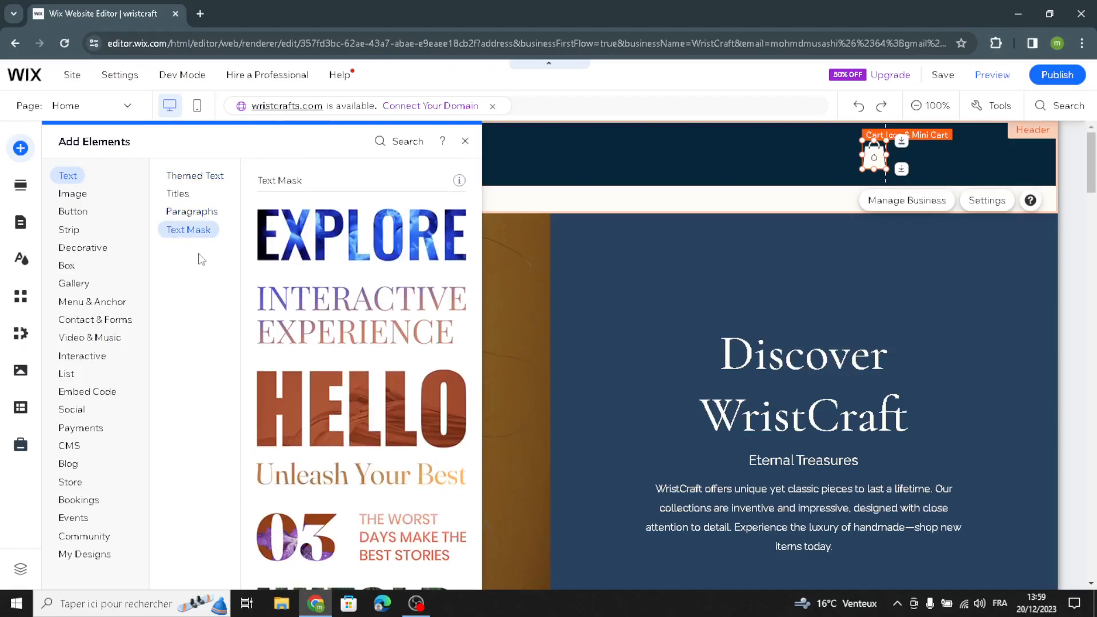
pyautogui.click(95, 194)
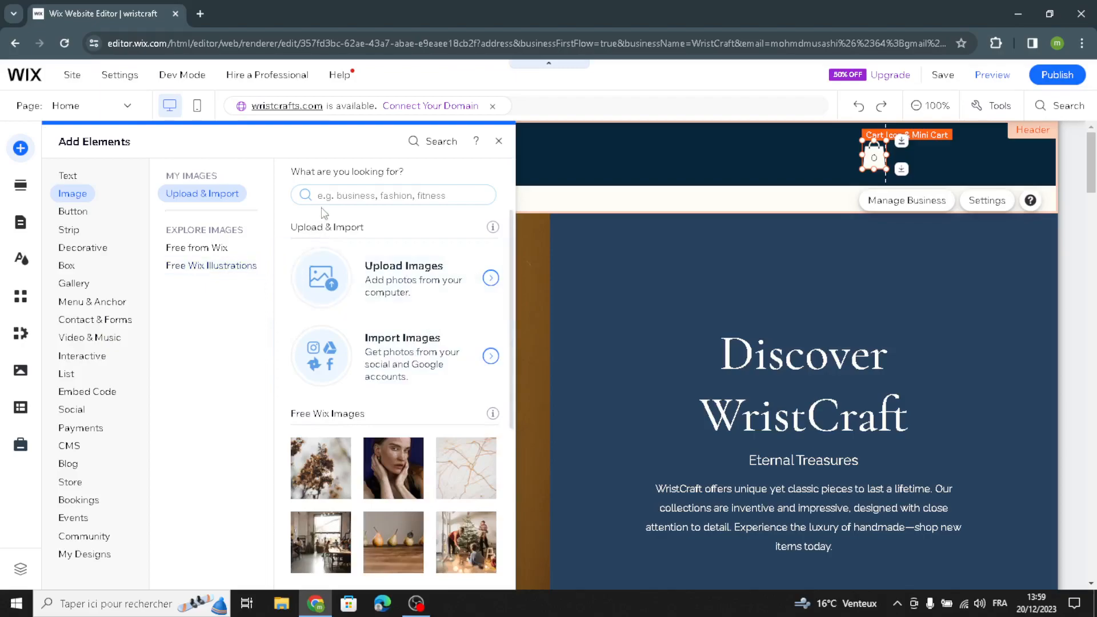
pyautogui.click(77, 214)
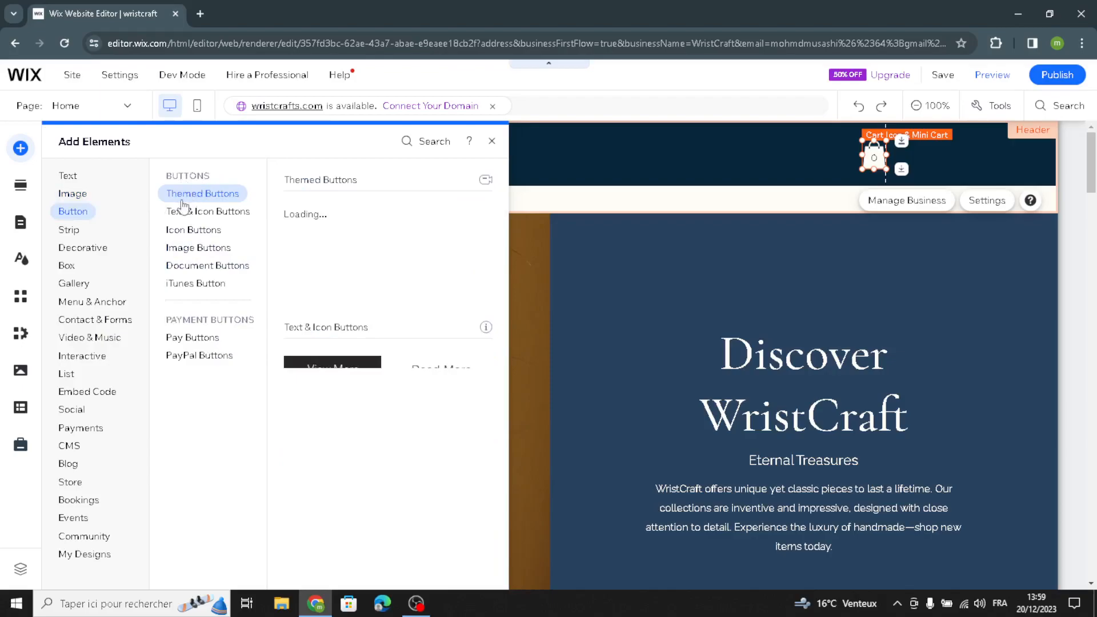
pyautogui.click(200, 215)
pyautogui.click(177, 248)
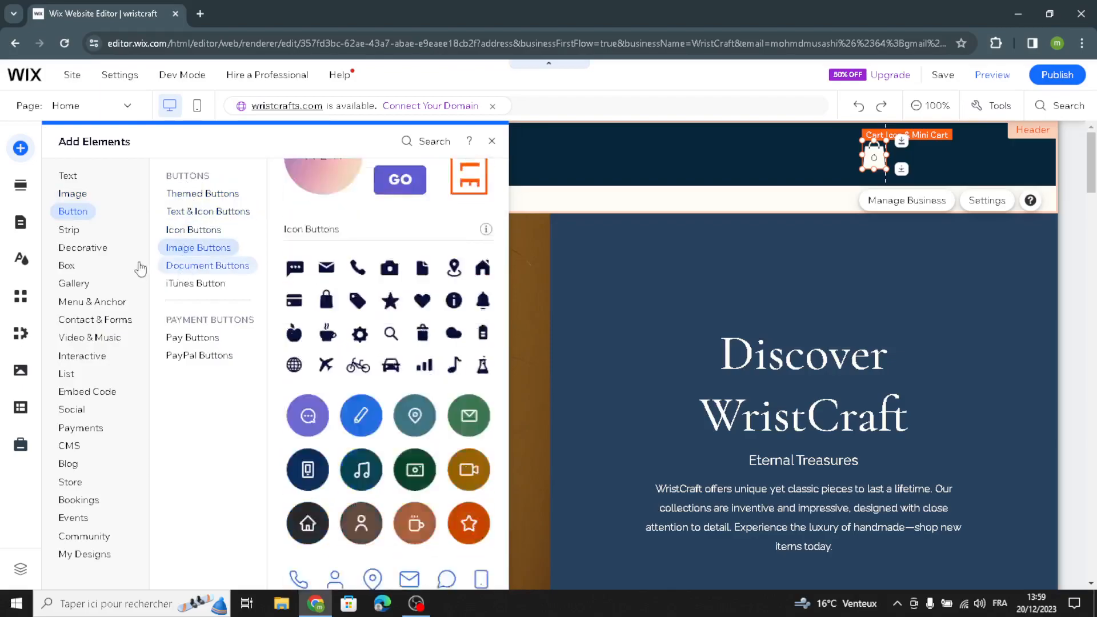
pyautogui.click(20, 188)
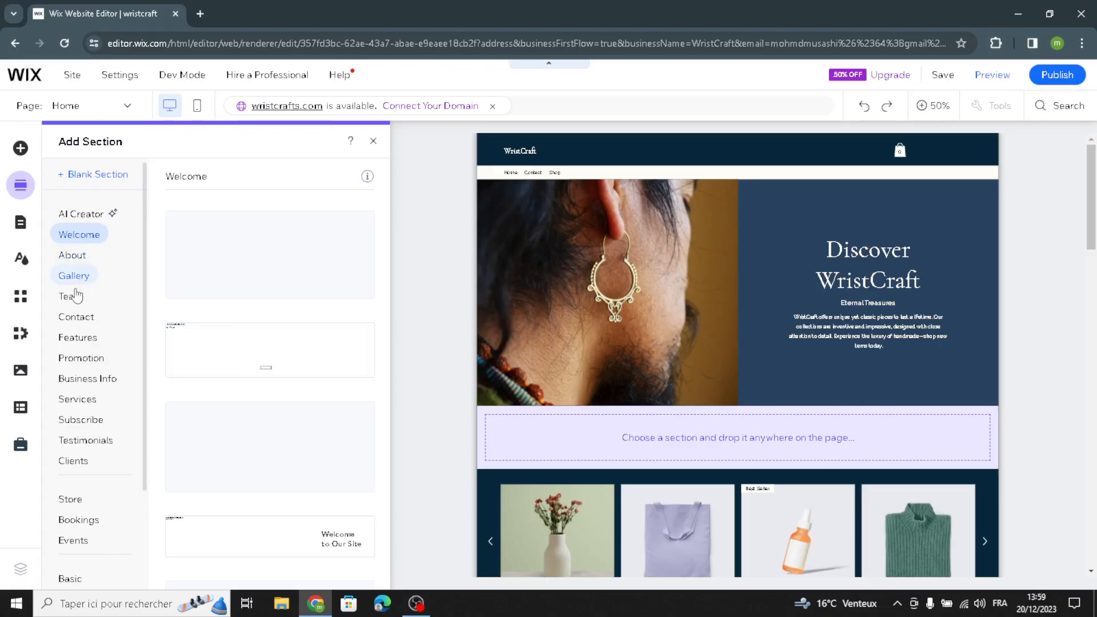
pyautogui.scroll(-3, 74, 300)
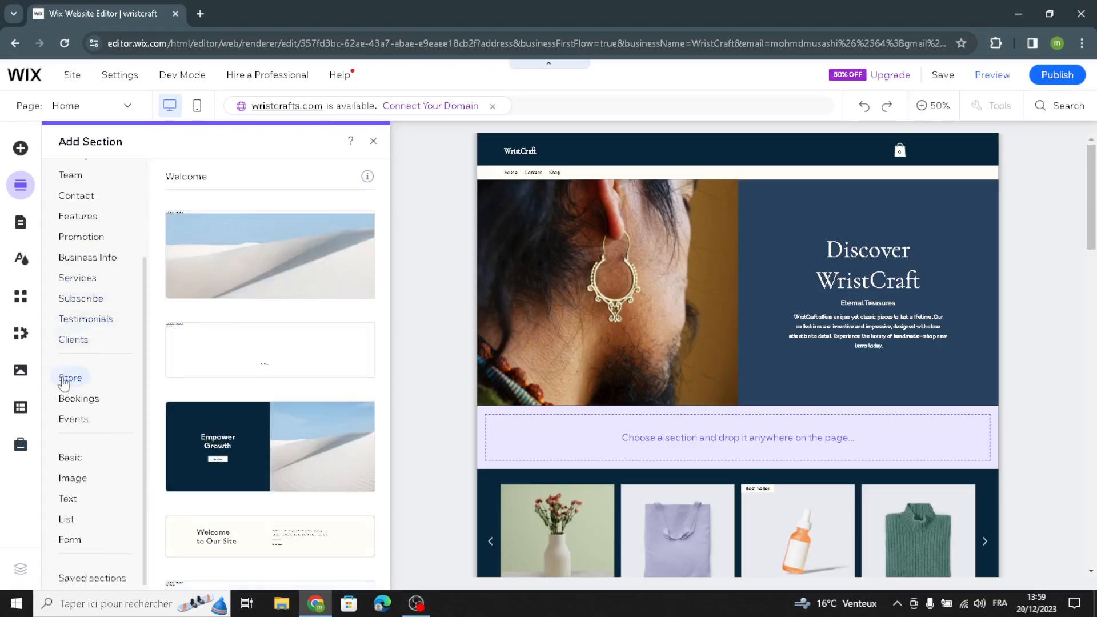
# Step: Review the heading and paragraph styles of the site's text theme, and open Heading 4's settings and apply them
pyautogui.click(22, 263)
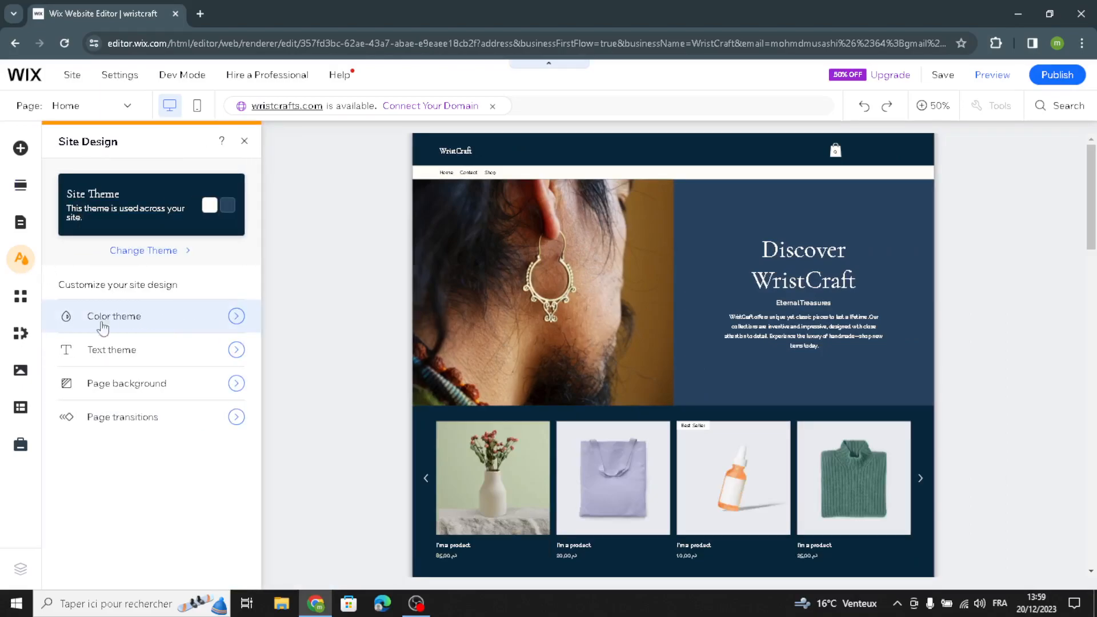
pyautogui.click(227, 355)
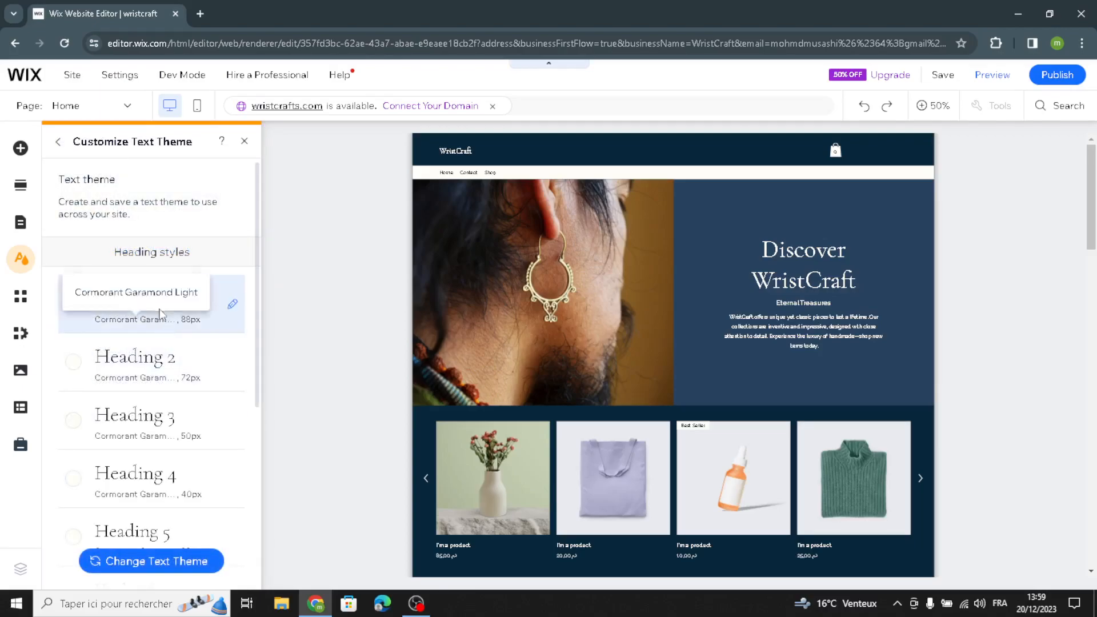
pyautogui.scroll(-2, 172, 371)
pyautogui.scroll(-3, 148, 403)
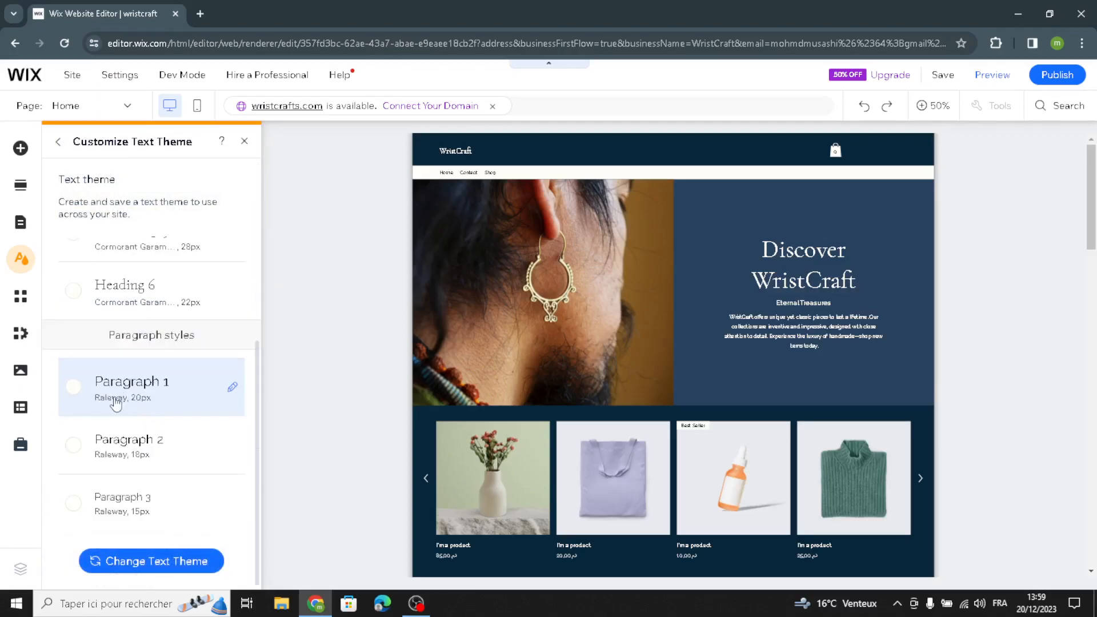
pyautogui.scroll(5, 117, 403)
pyautogui.scroll(-3, 180, 433)
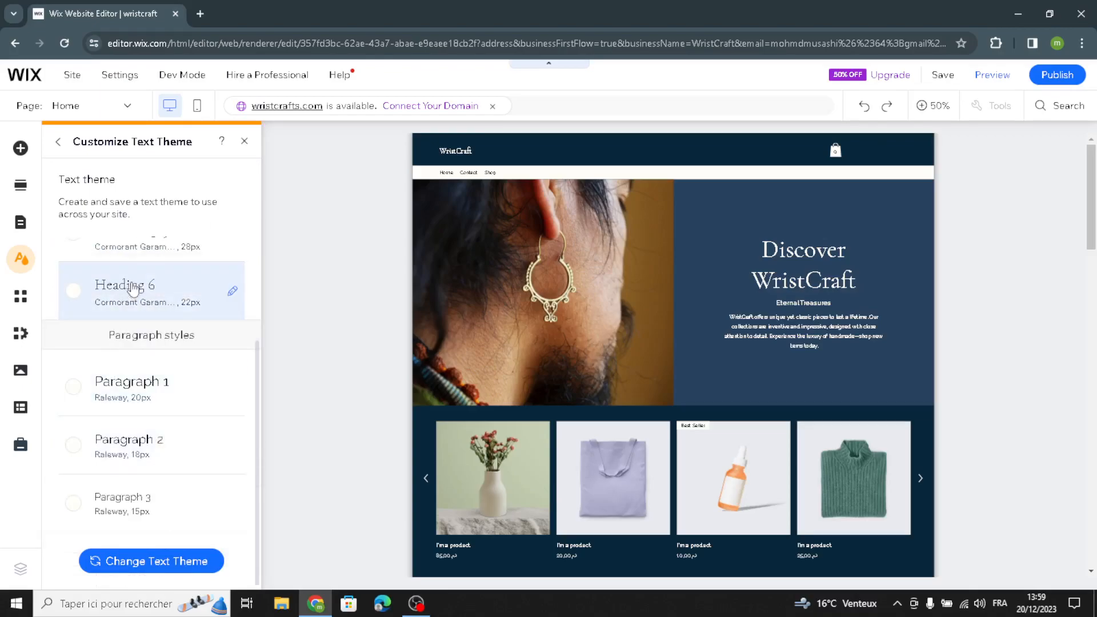
pyautogui.scroll(3, 144, 269)
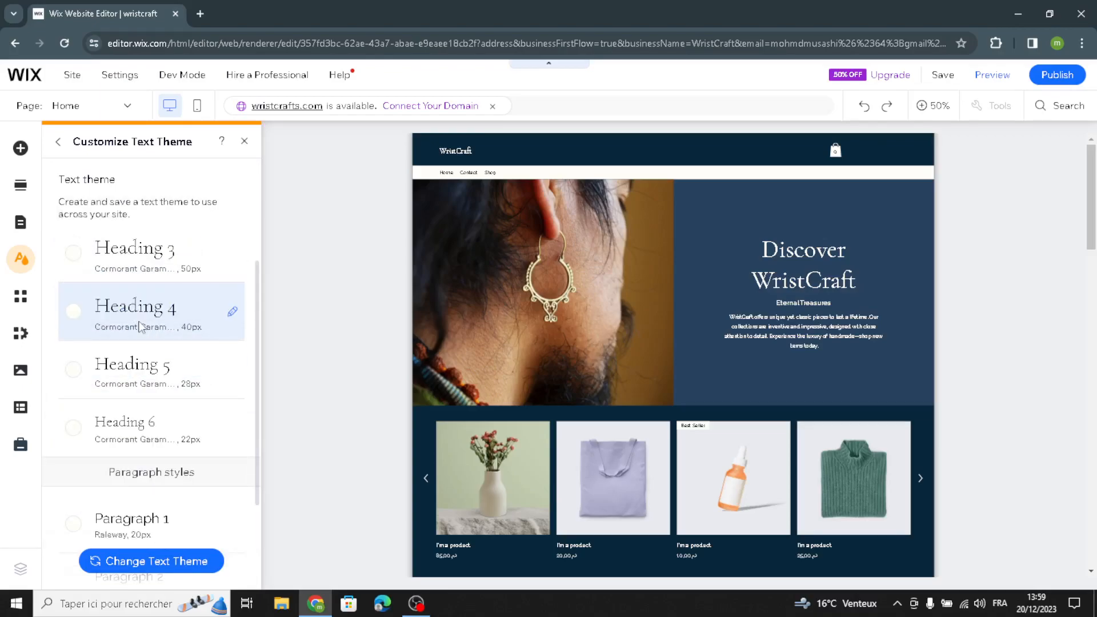
pyautogui.click(188, 327)
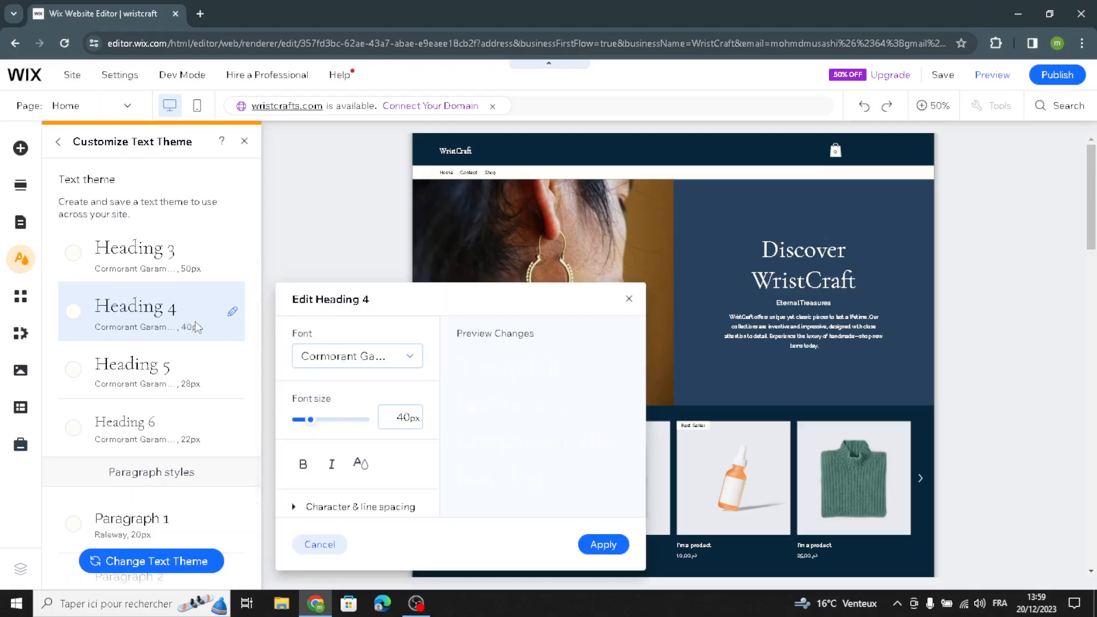
pyautogui.click(604, 546)
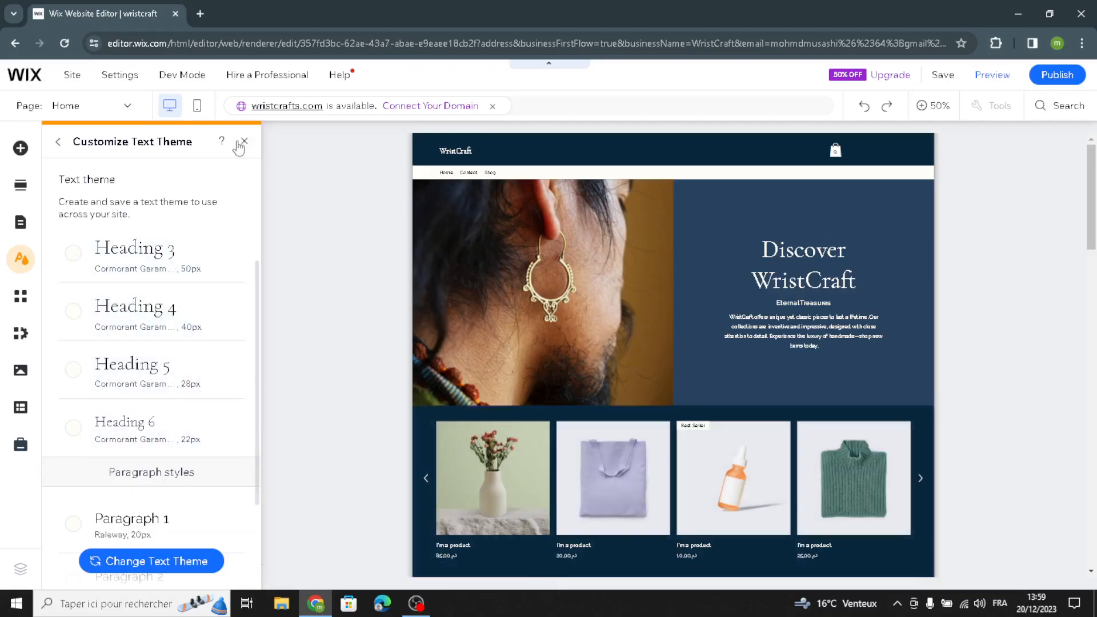
# Step: Close the site design settings and open the quick edit options for the page header
pyautogui.click(58, 142)
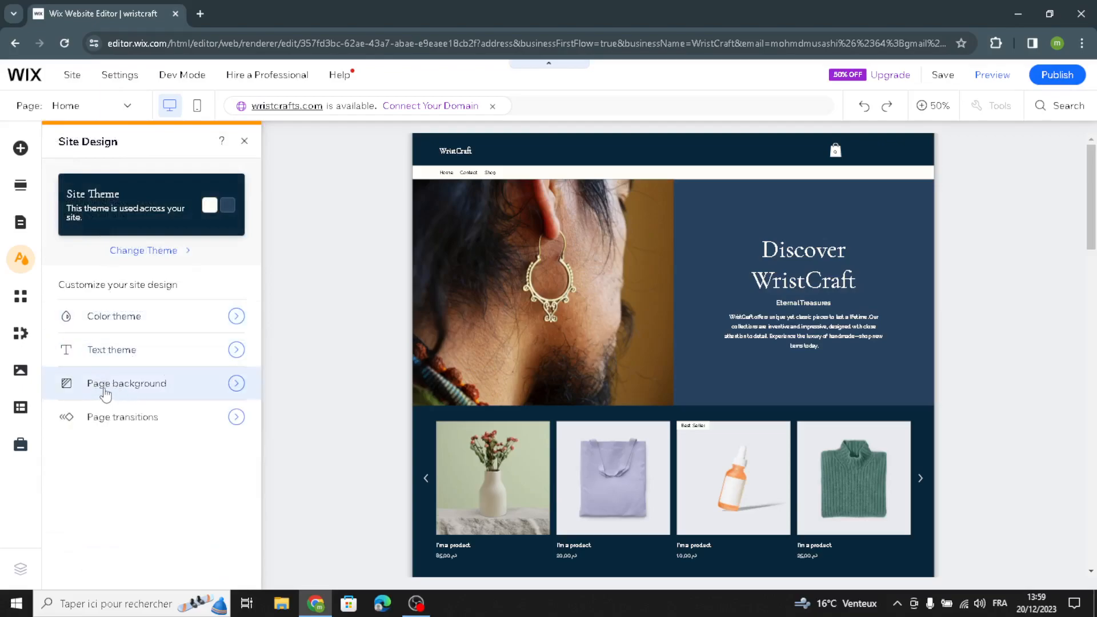
pyautogui.click(244, 141)
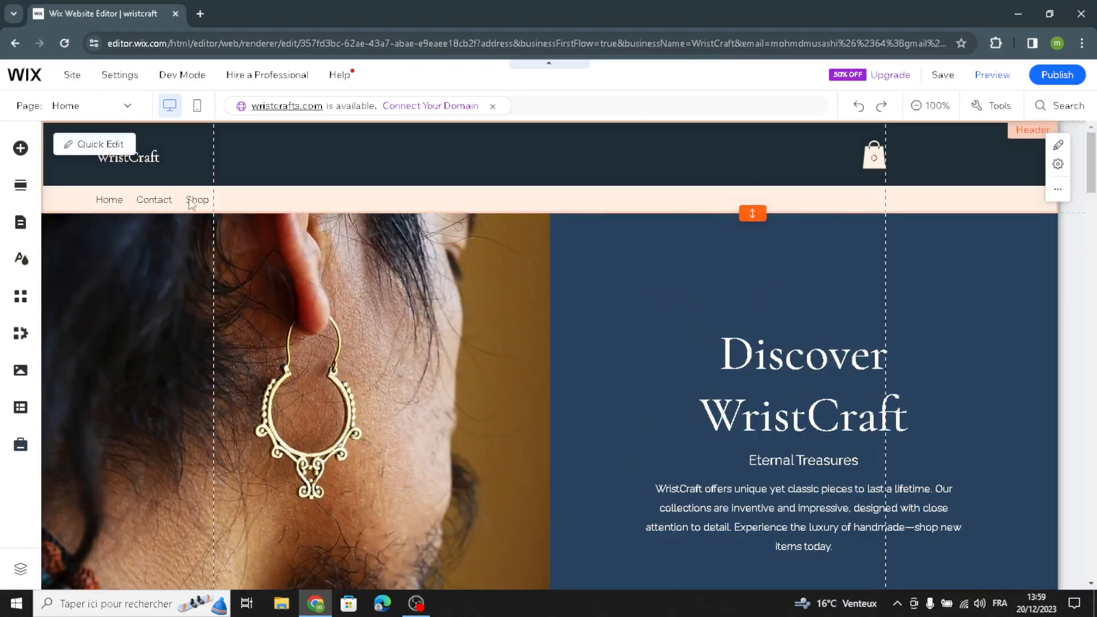
pyautogui.scroll(-5, 369, 276)
pyautogui.scroll(5, 375, 262)
pyautogui.click(100, 145)
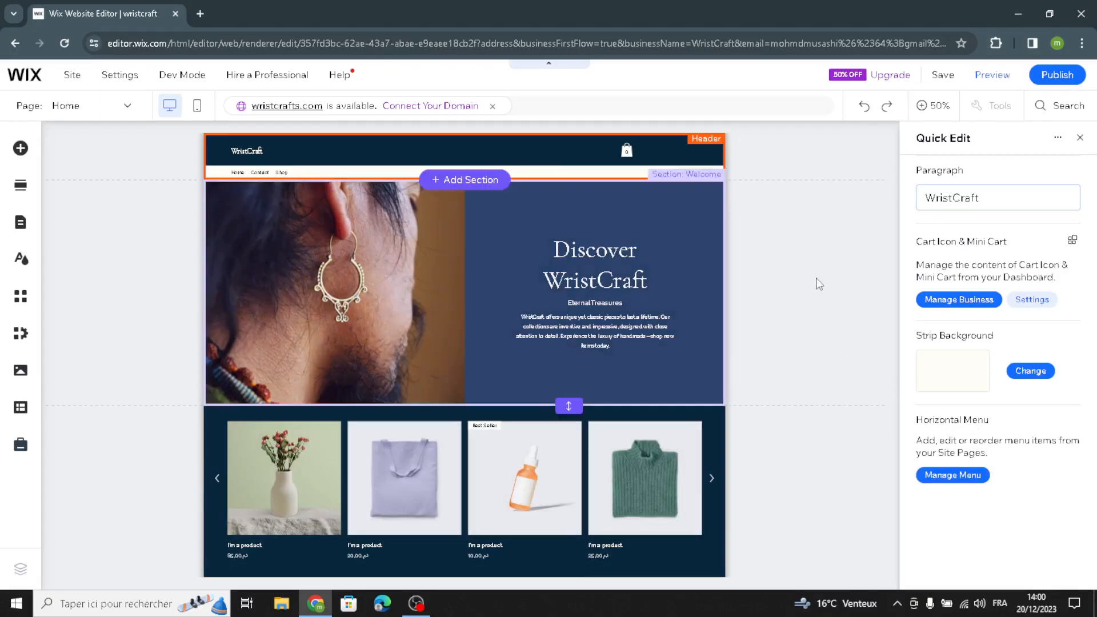
# Step: Open the image choices for the Welcome section's column background and search Wix media for "jewelry"
pyautogui.click(334, 248)
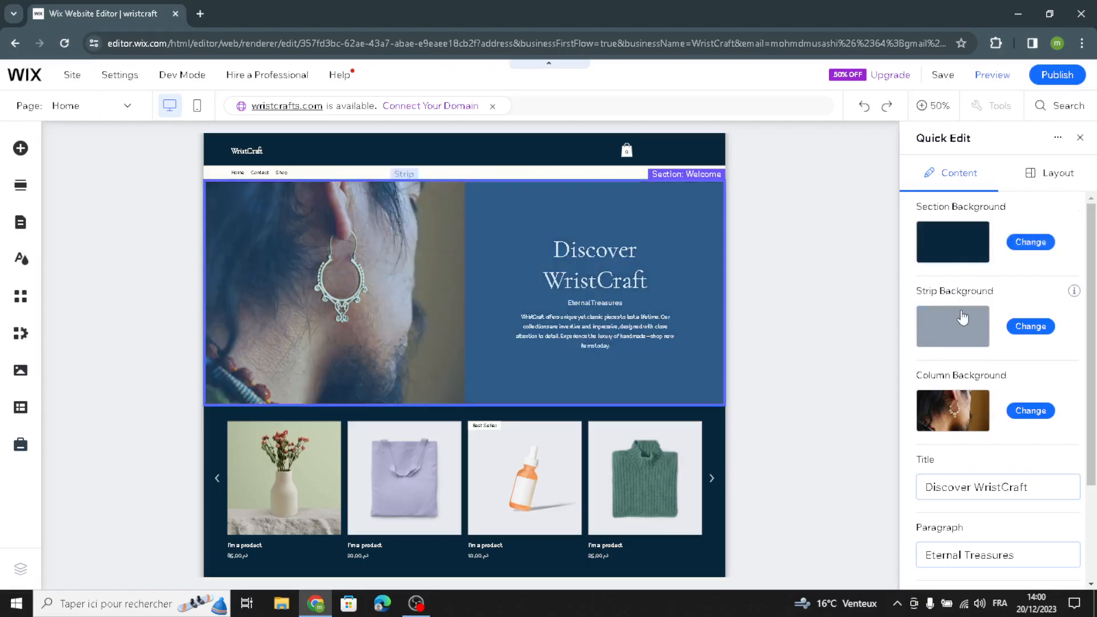
pyautogui.scroll(-2, 954, 382)
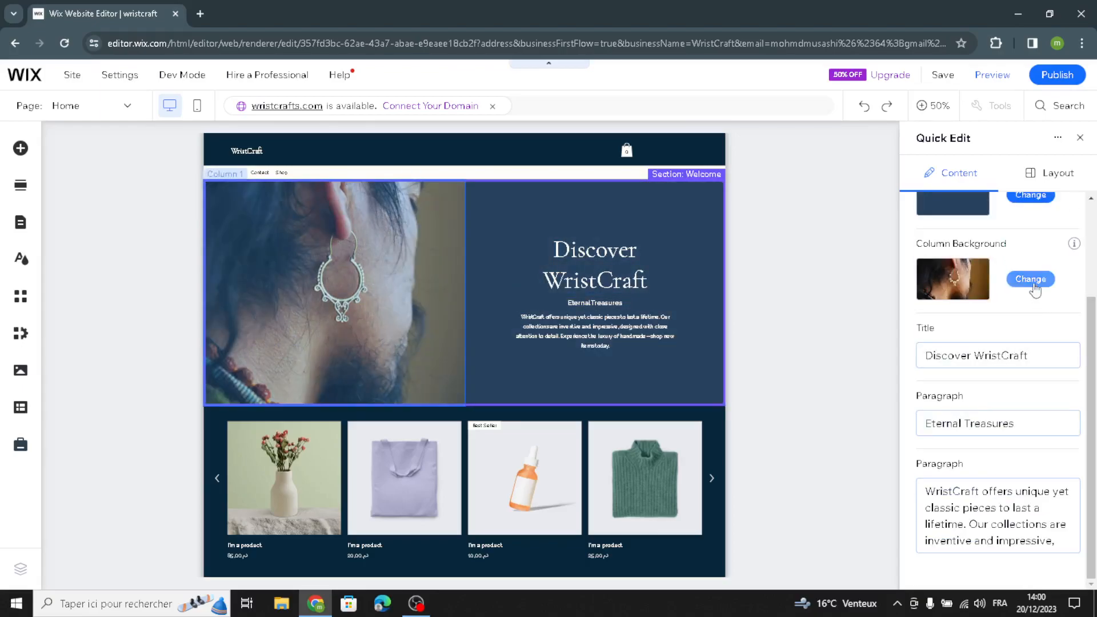
pyautogui.click(1022, 280)
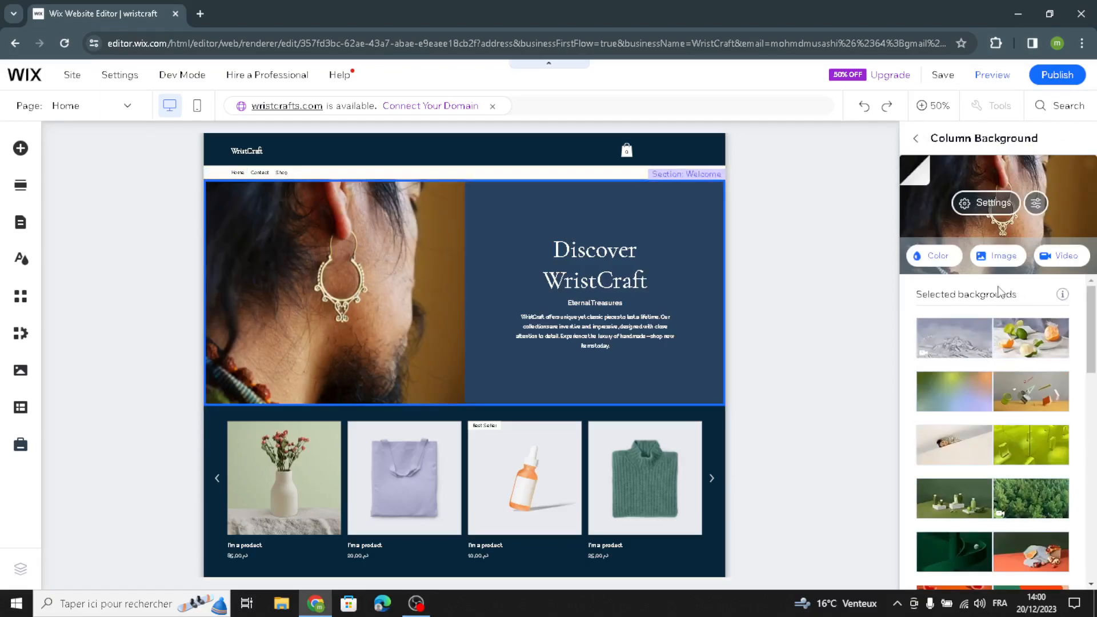
pyautogui.click(1006, 266)
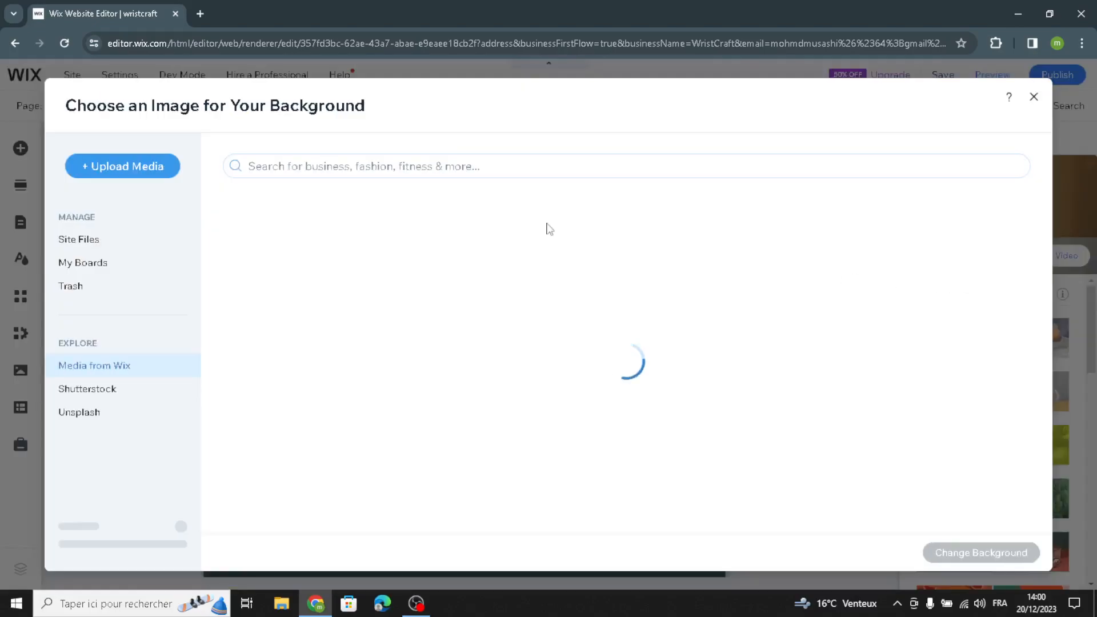
pyautogui.click(471, 166)
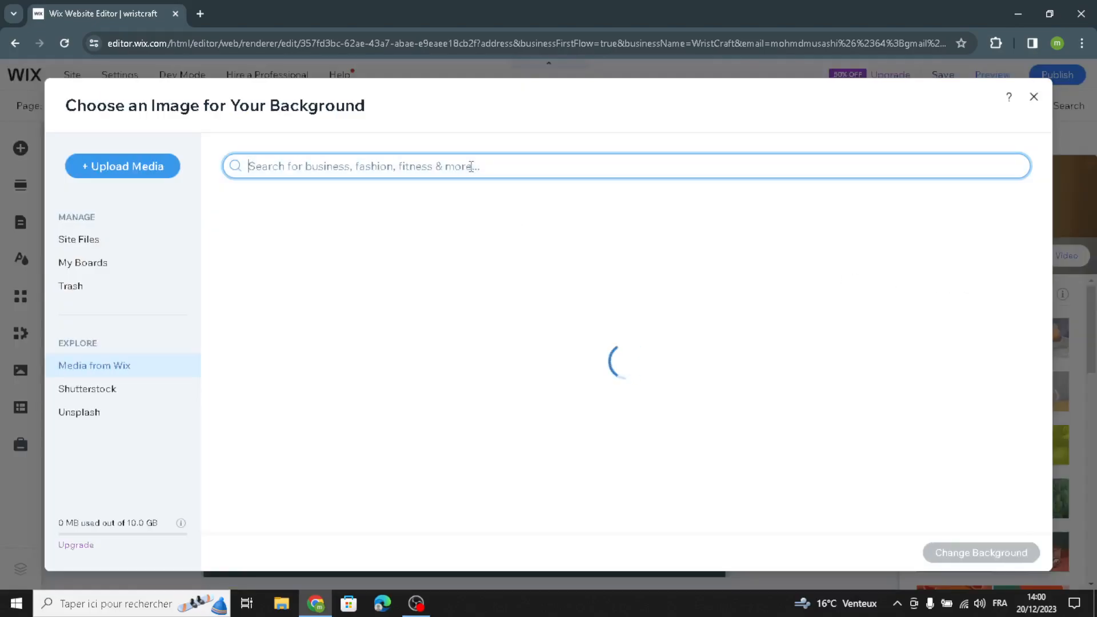
pyautogui.write('jewelry')
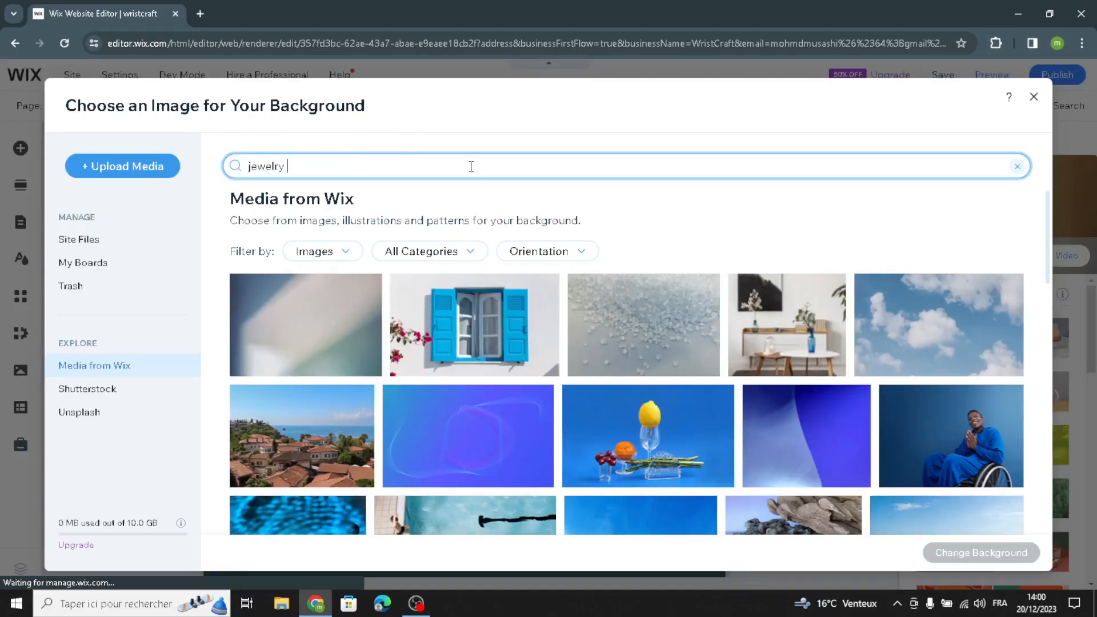
pyautogui.press('Return')
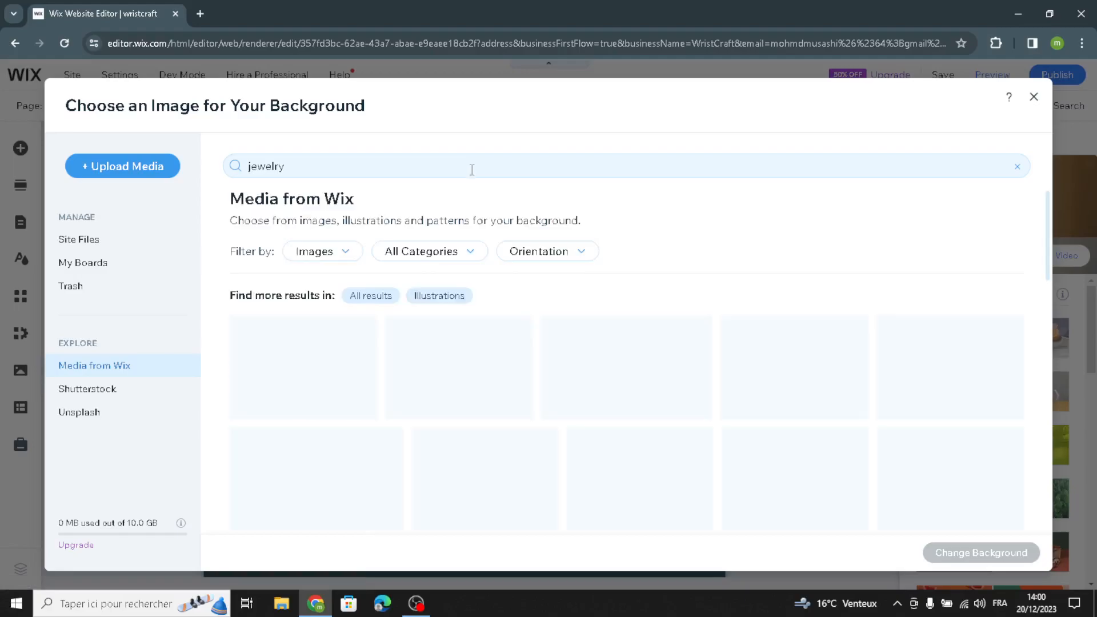
# Step: Set the "Men_s Bracelet" photo as the Welcome section's column background and close the quick edit options
pyautogui.scroll(-5, 640, 374)
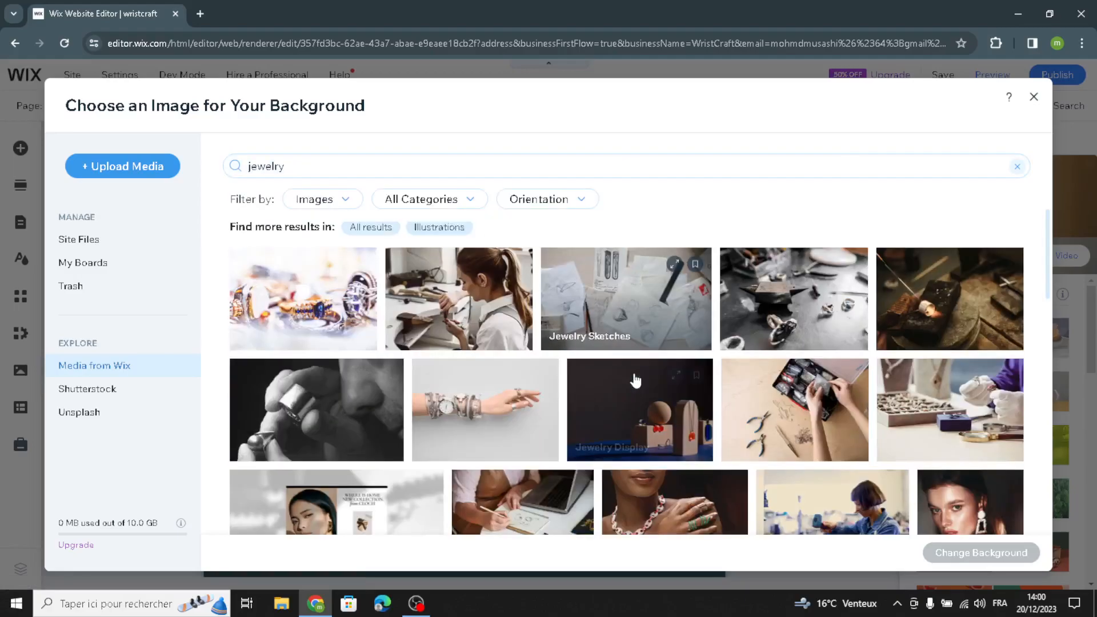
pyautogui.scroll(-3, 635, 384)
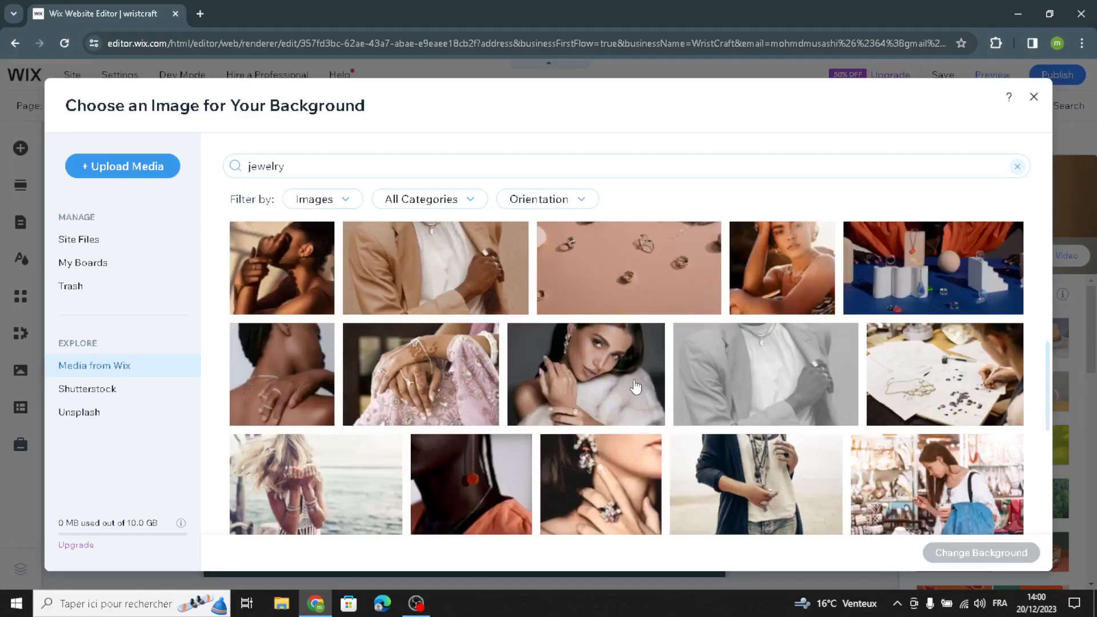
pyautogui.scroll(-3, 633, 394)
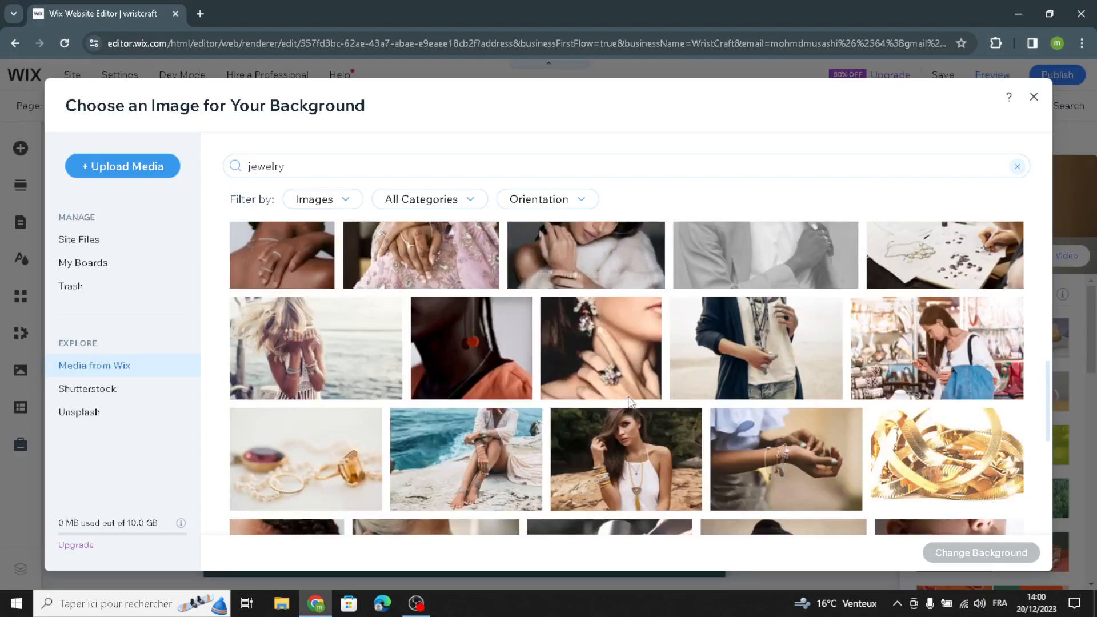
pyautogui.scroll(-3, 622, 403)
pyautogui.scroll(-1, 537, 452)
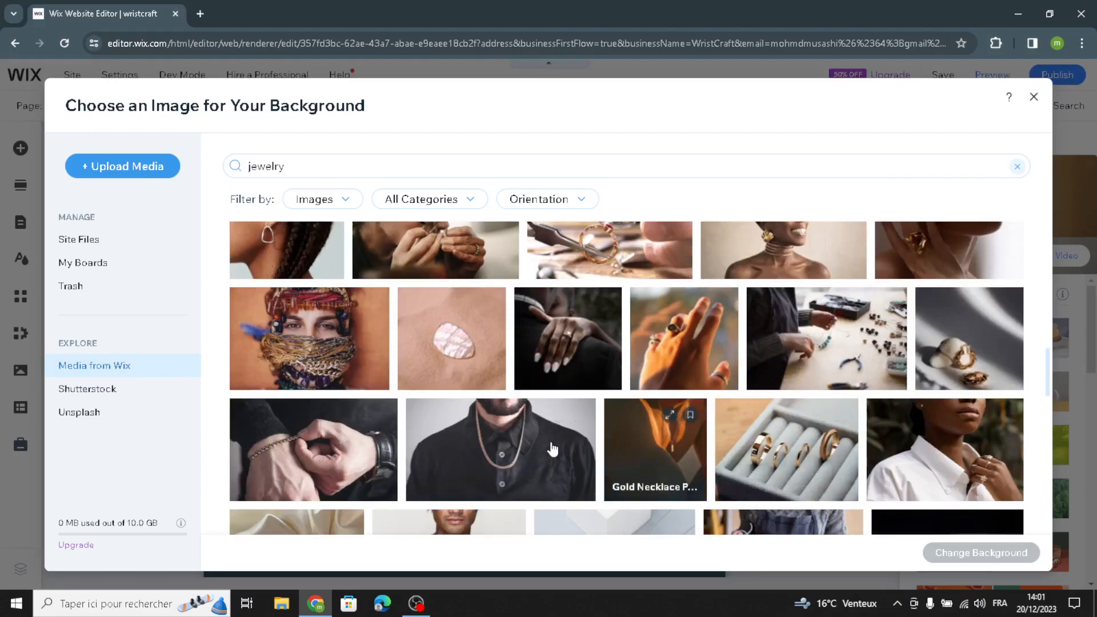
pyautogui.scroll(-3, 372, 407)
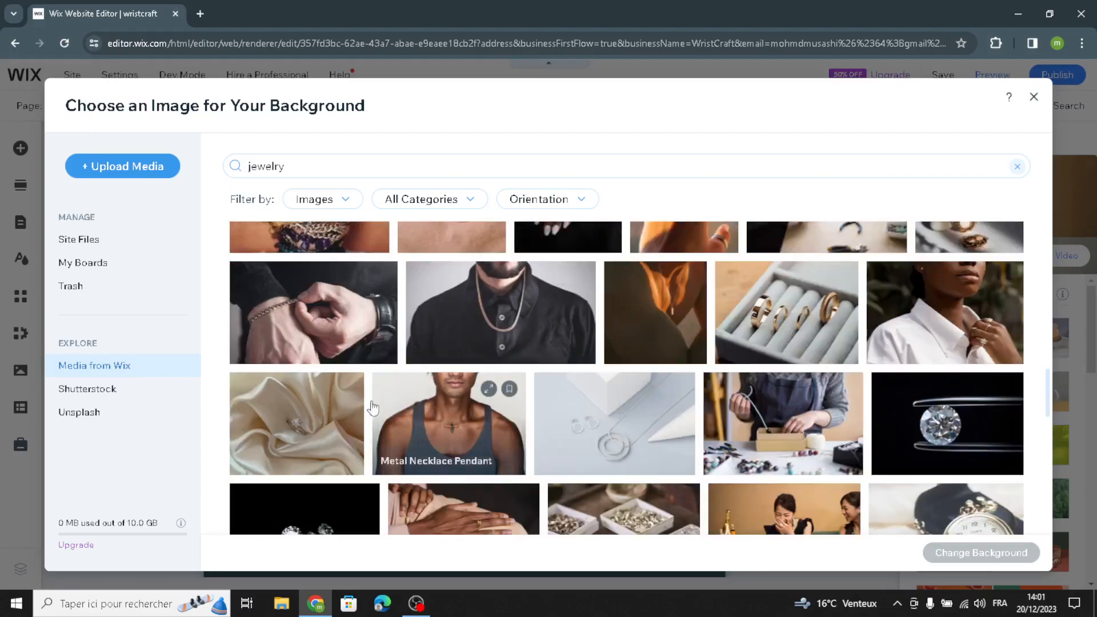
pyautogui.click(304, 315)
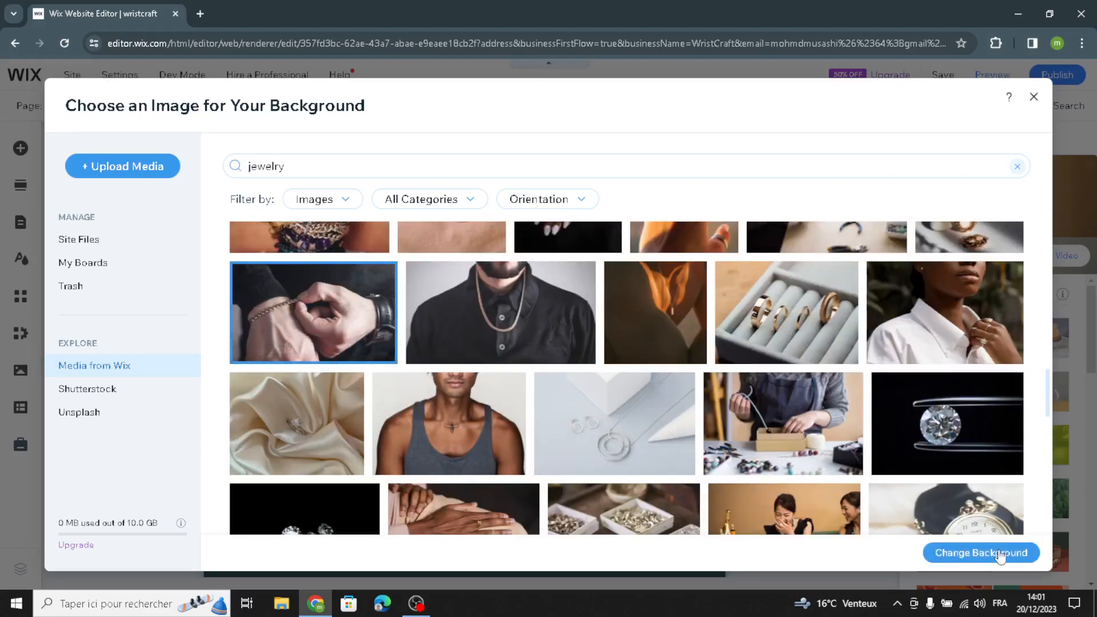
pyautogui.doubleClick(381, 333)
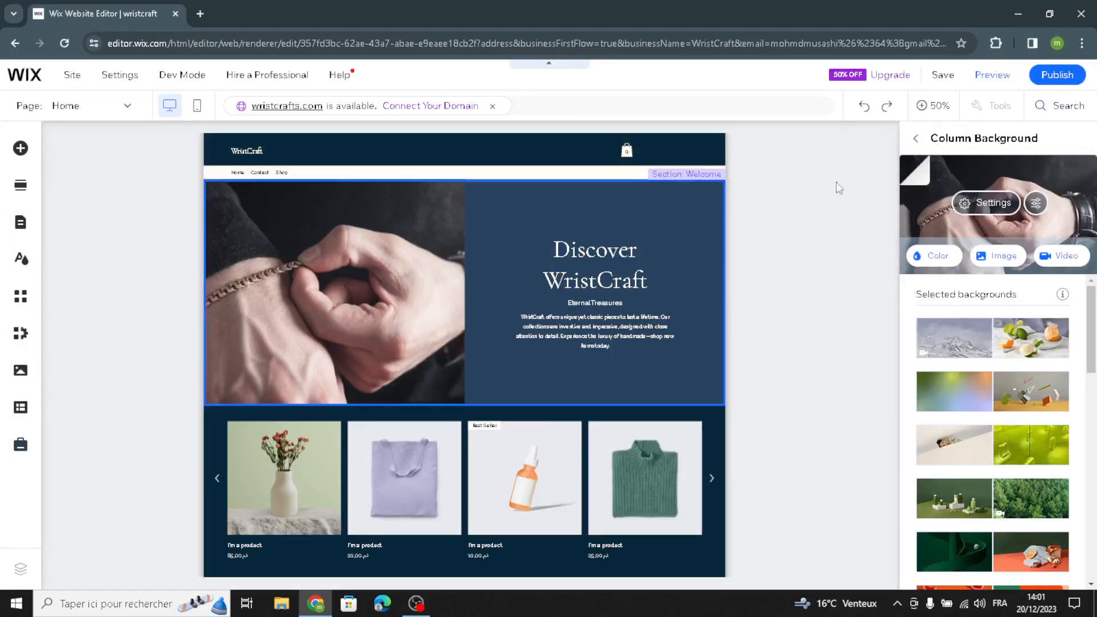
pyautogui.click(916, 139)
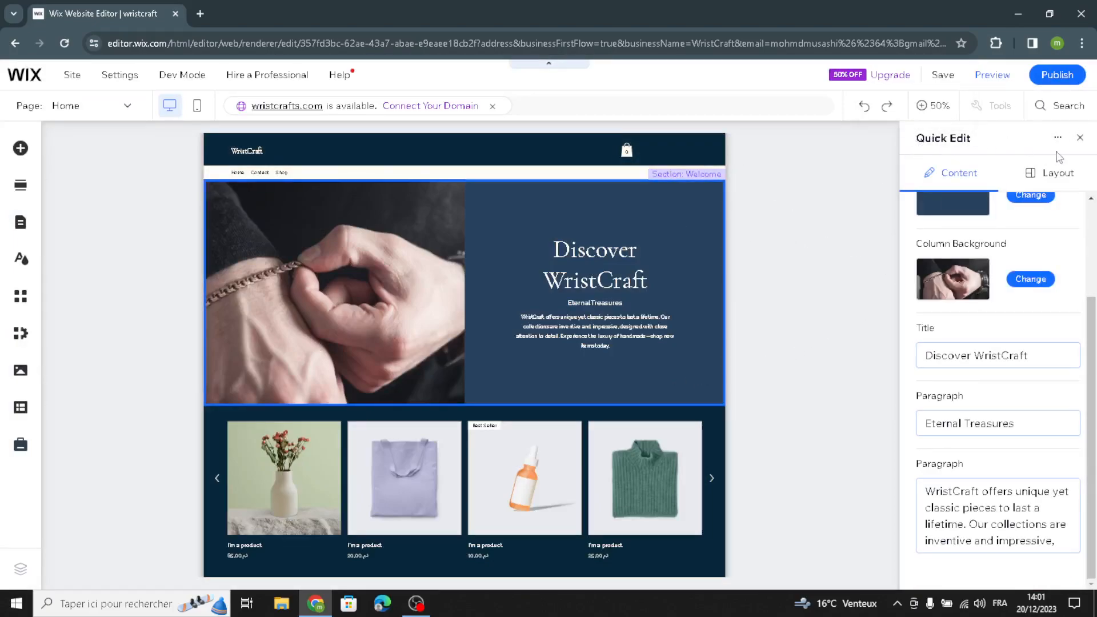
pyautogui.click(1080, 138)
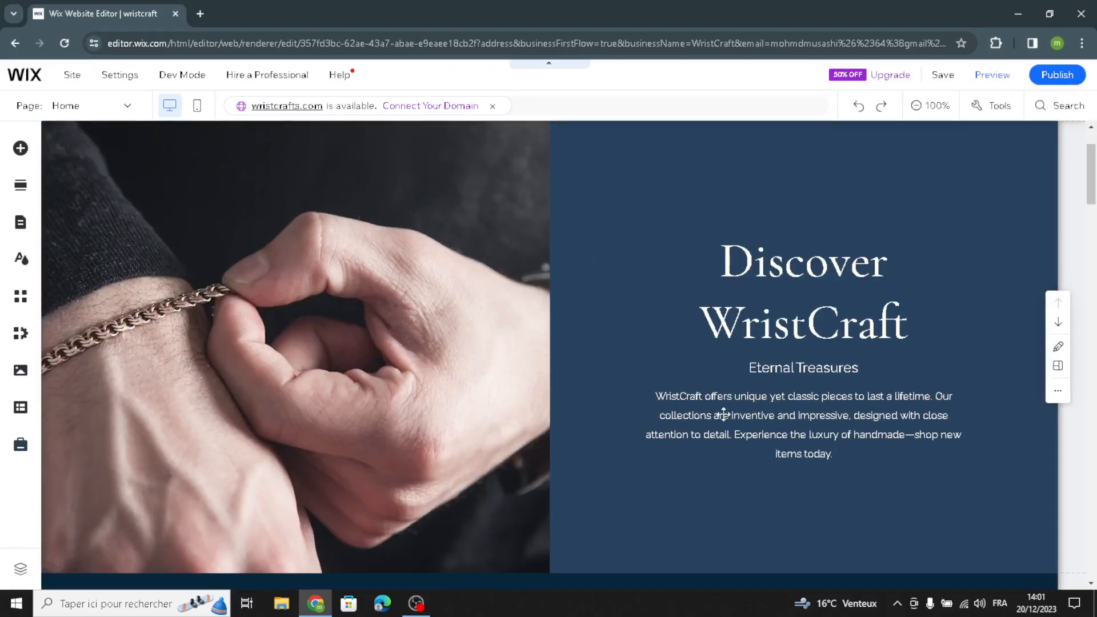
# Step: Replace the paragraph under "Eternal Treasures" with AI-generated text from the 4-sentence About section suggestion for WristCraft
pyautogui.click(704, 415)
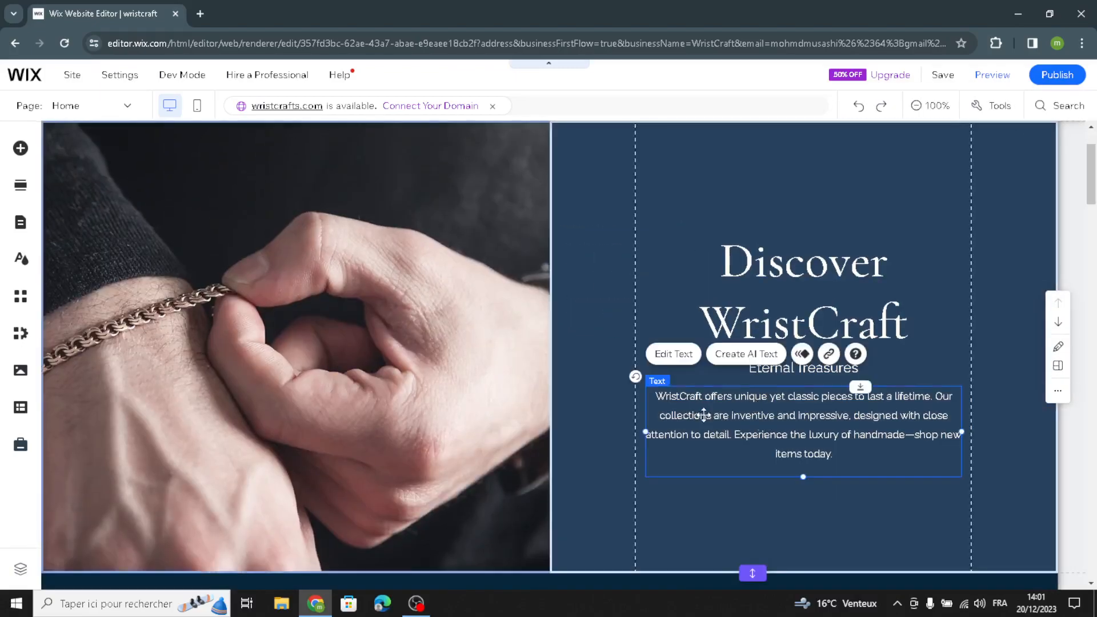
pyautogui.click(734, 354)
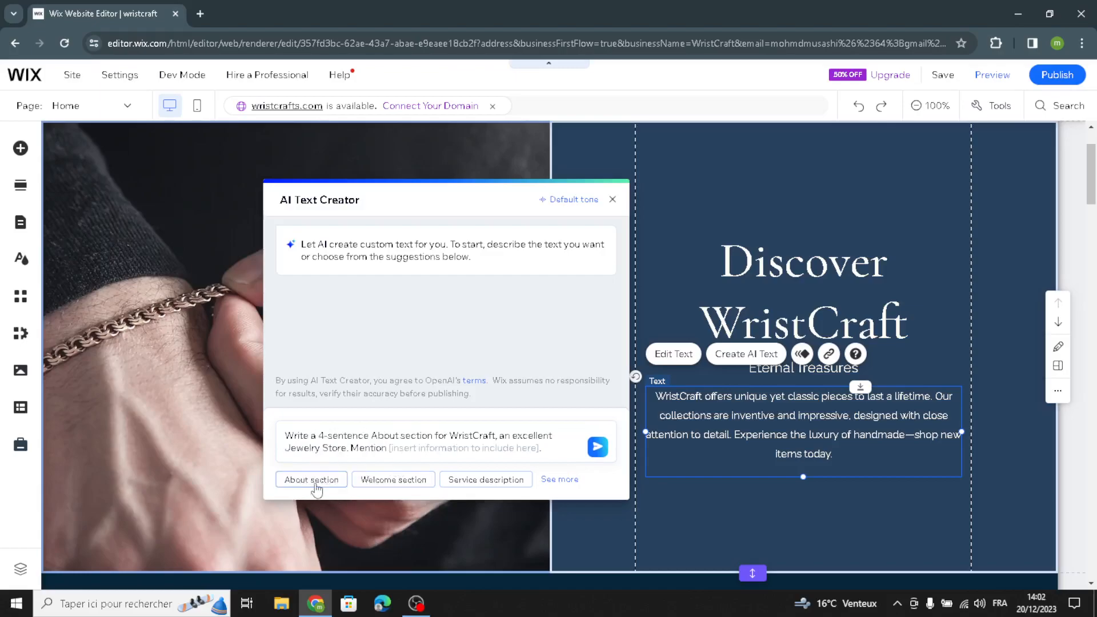
pyautogui.click(598, 444)
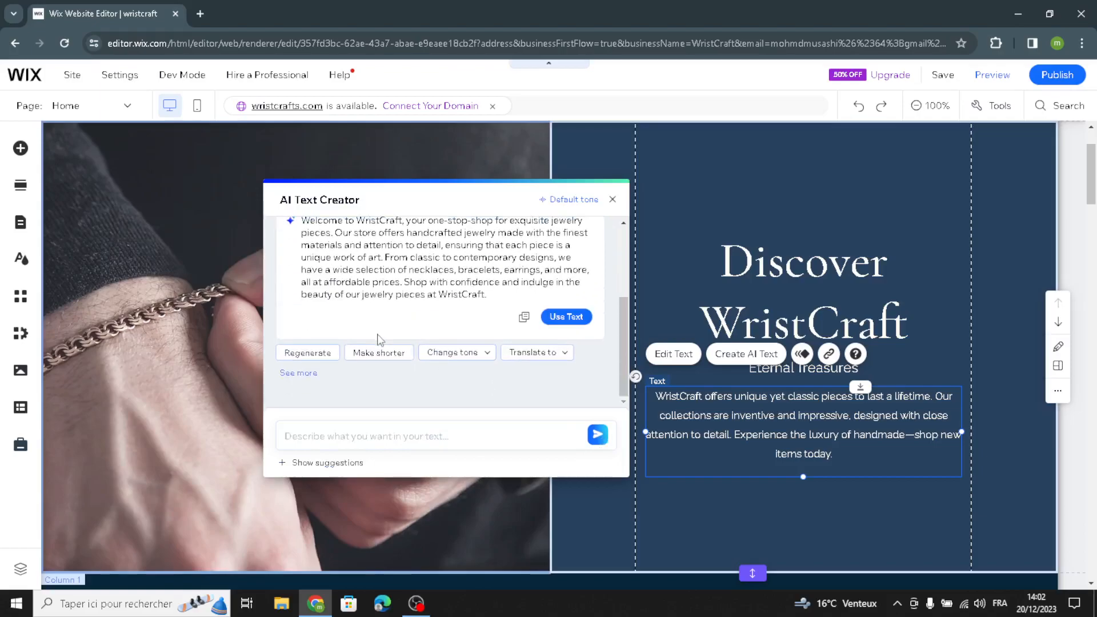
pyautogui.click(566, 317)
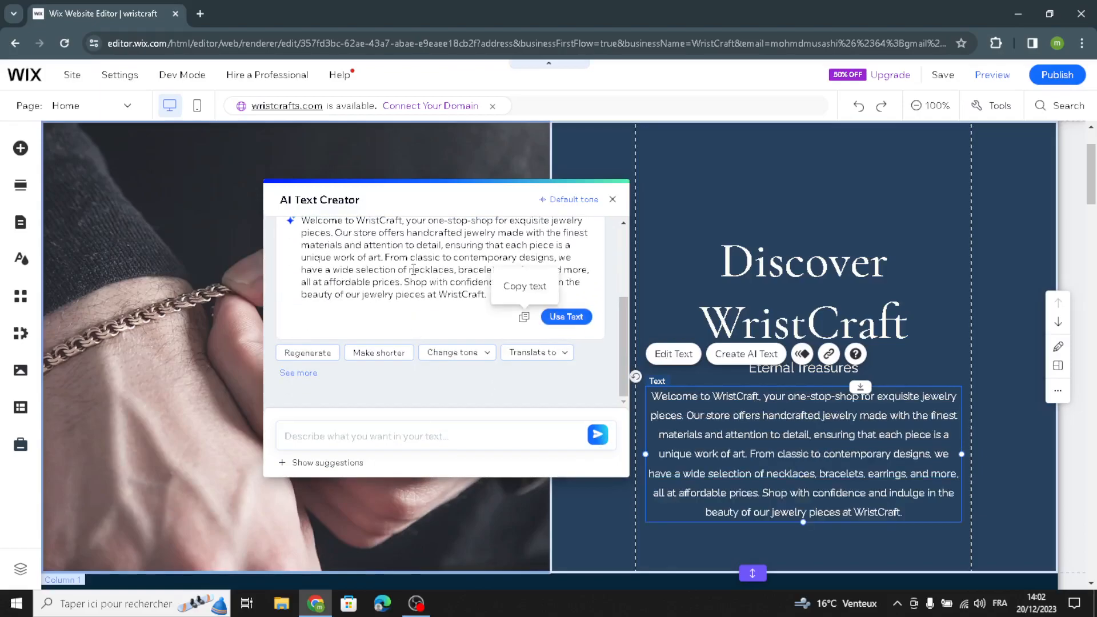
pyautogui.click(614, 198)
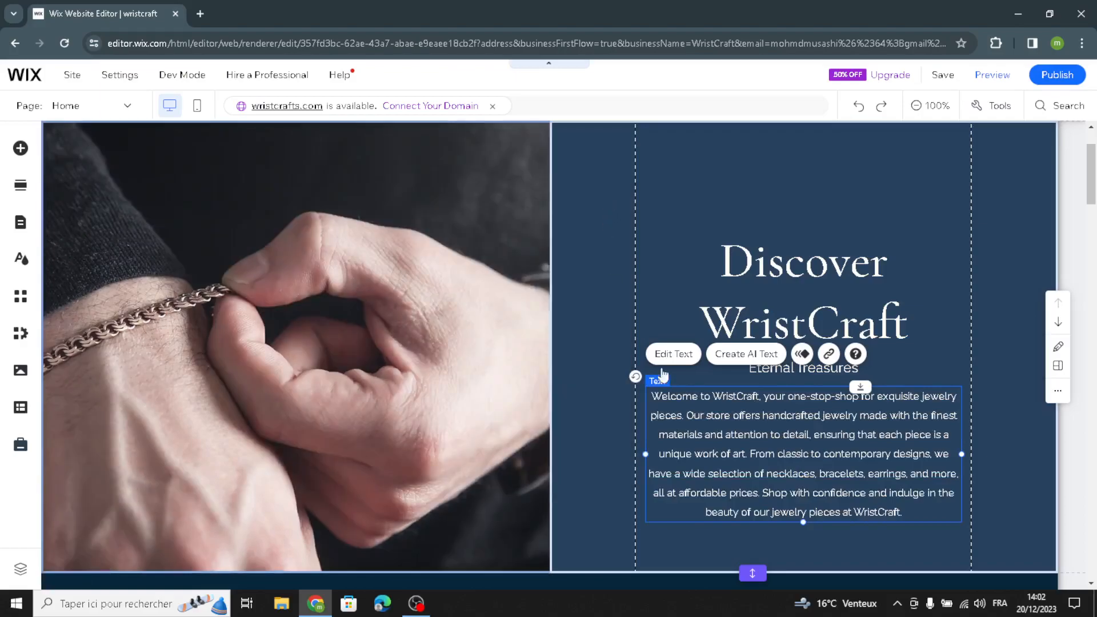
pyautogui.click(896, 367)
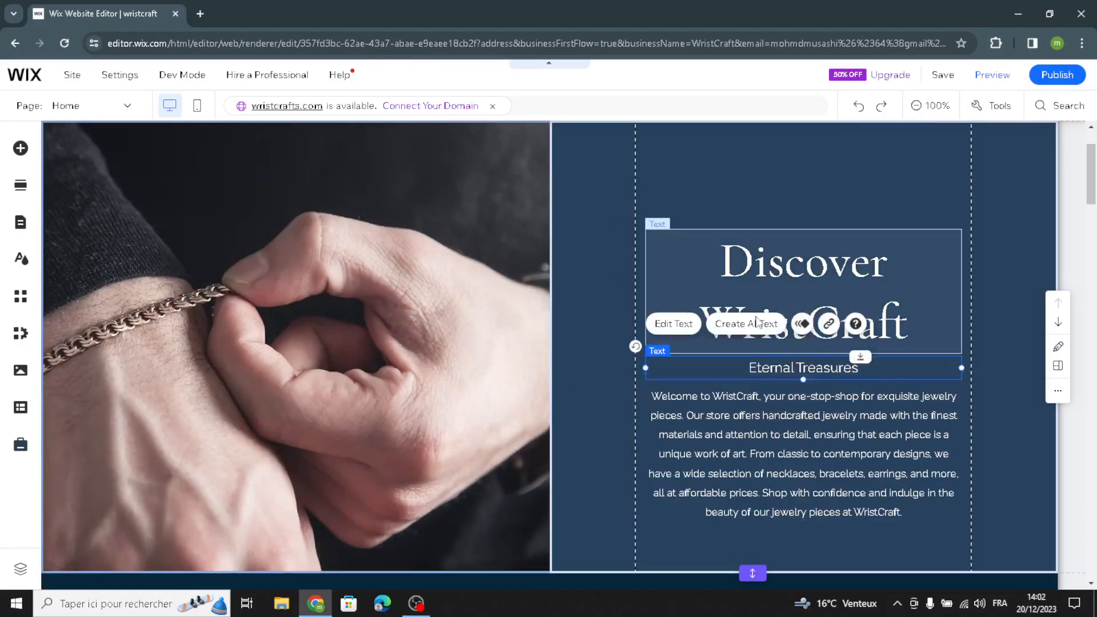
pyautogui.click(756, 311)
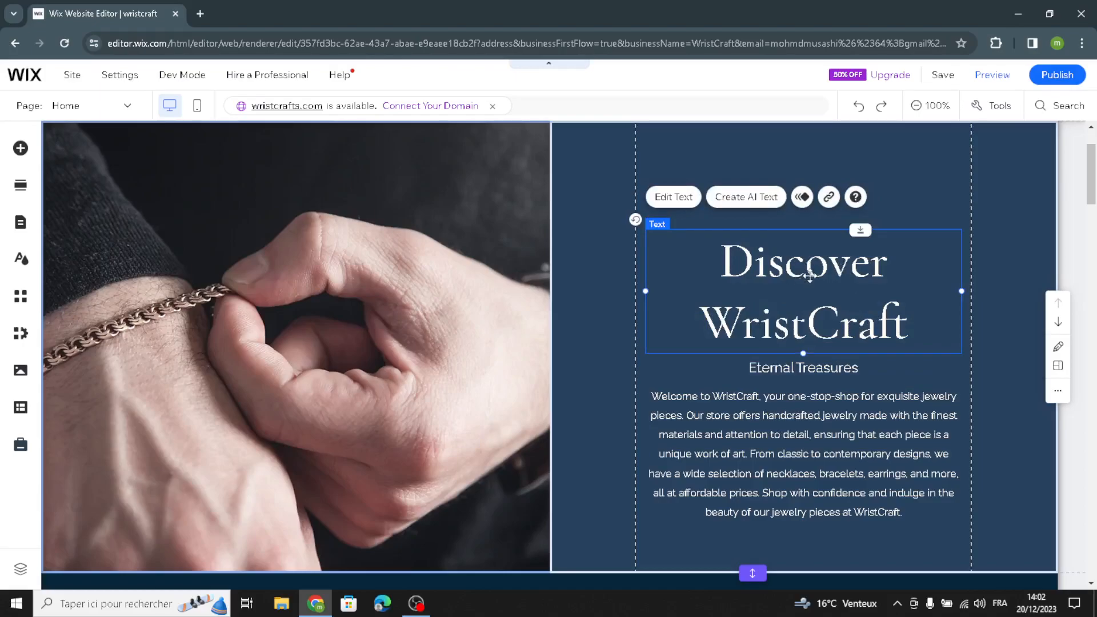
pyautogui.click(940, 162)
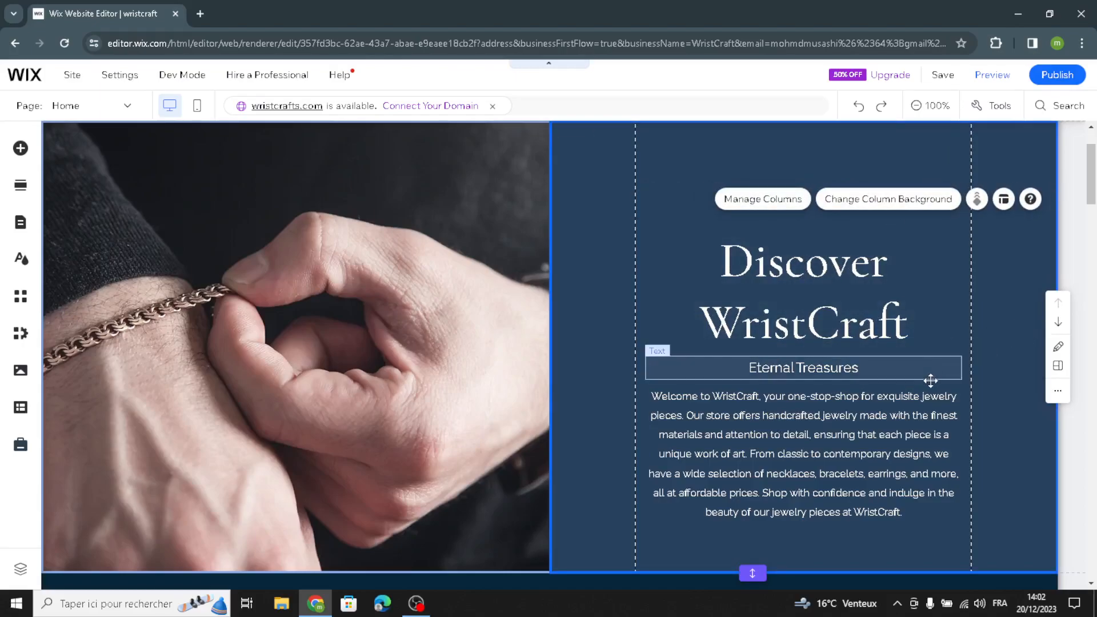
# Step: Open product management from the homepage's Products section and start a new product
pyautogui.scroll(-10, 684, 386)
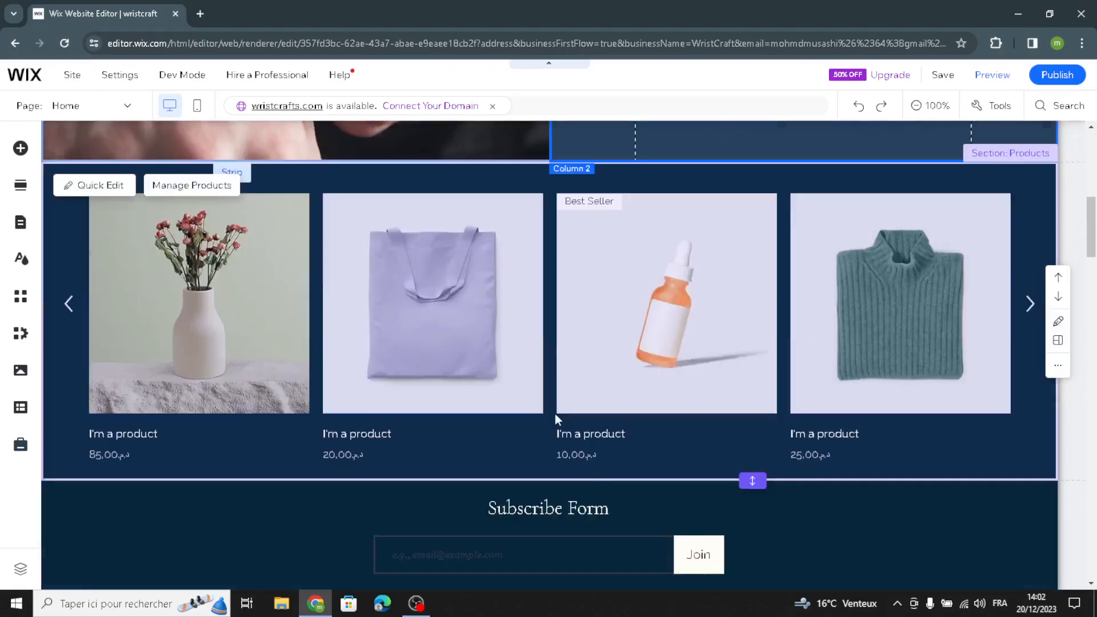
pyautogui.scroll(2, 254, 319)
pyautogui.click(157, 187)
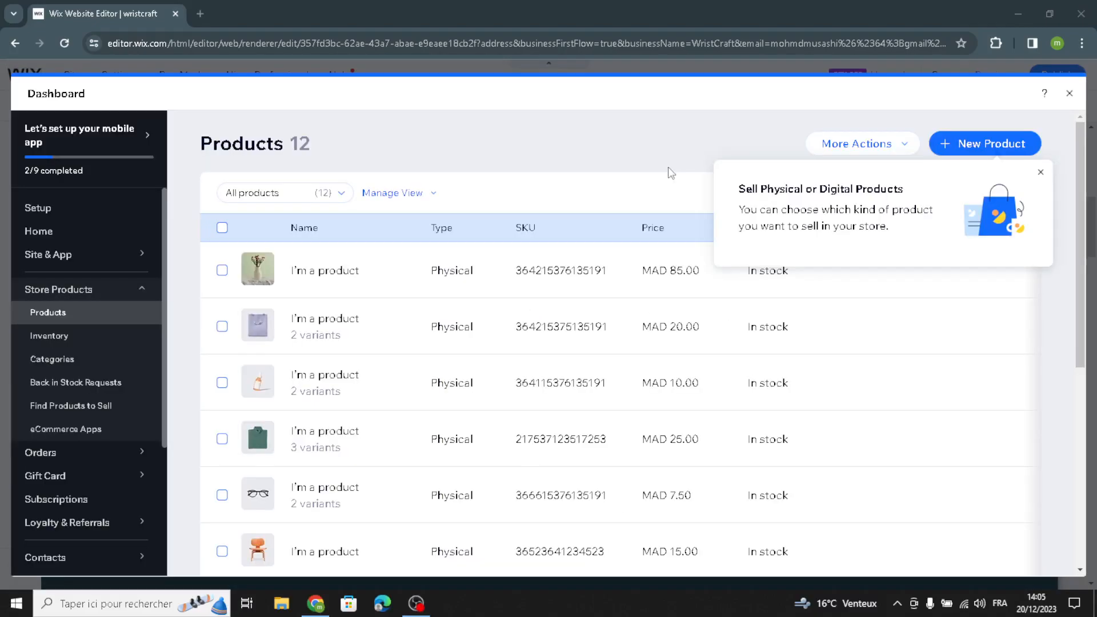
pyautogui.click(945, 143)
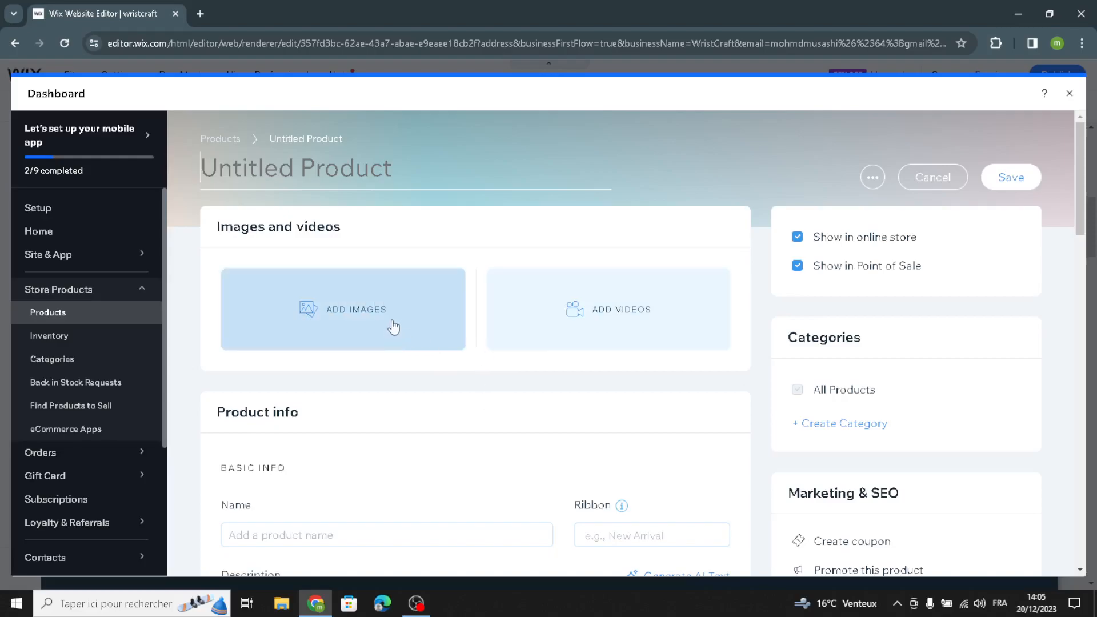
# Step: Review the new product form, from basic info and pricing to custom text, product options, inventory, shipping and pre-order
pyautogui.scroll(-2, 392, 387)
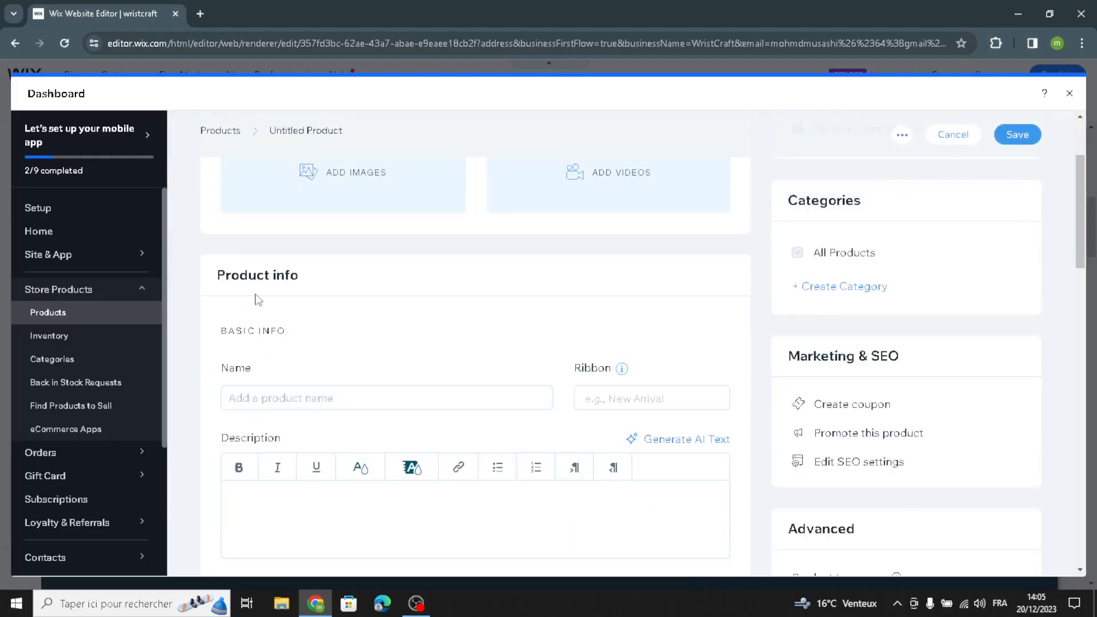
pyautogui.scroll(-5, 328, 396)
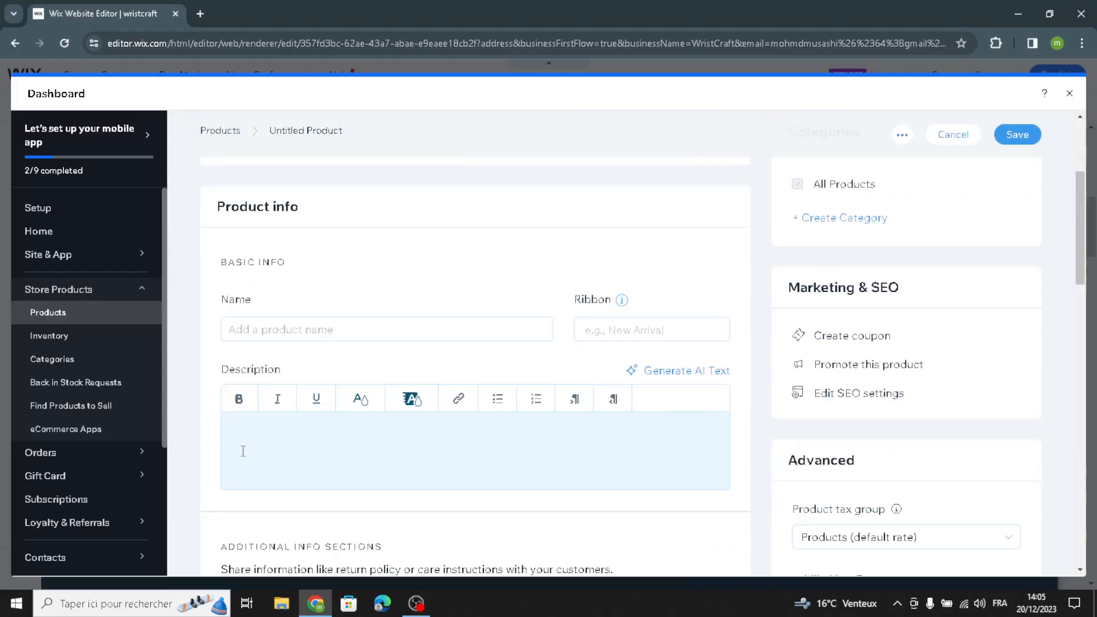
pyautogui.scroll(-1, 279, 389)
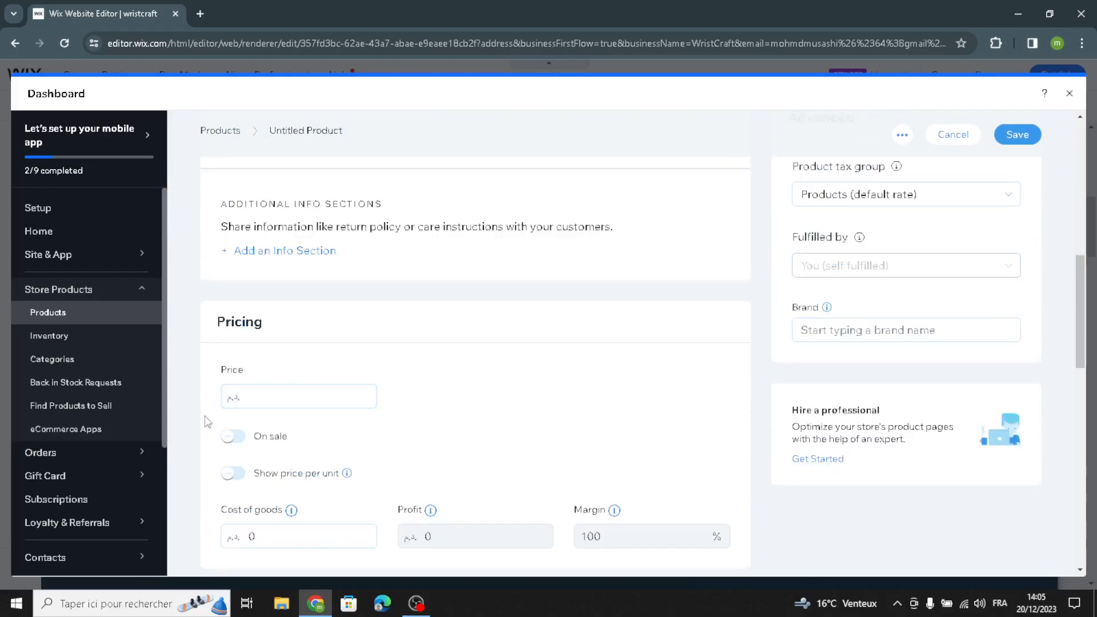
pyautogui.scroll(-2, 279, 348)
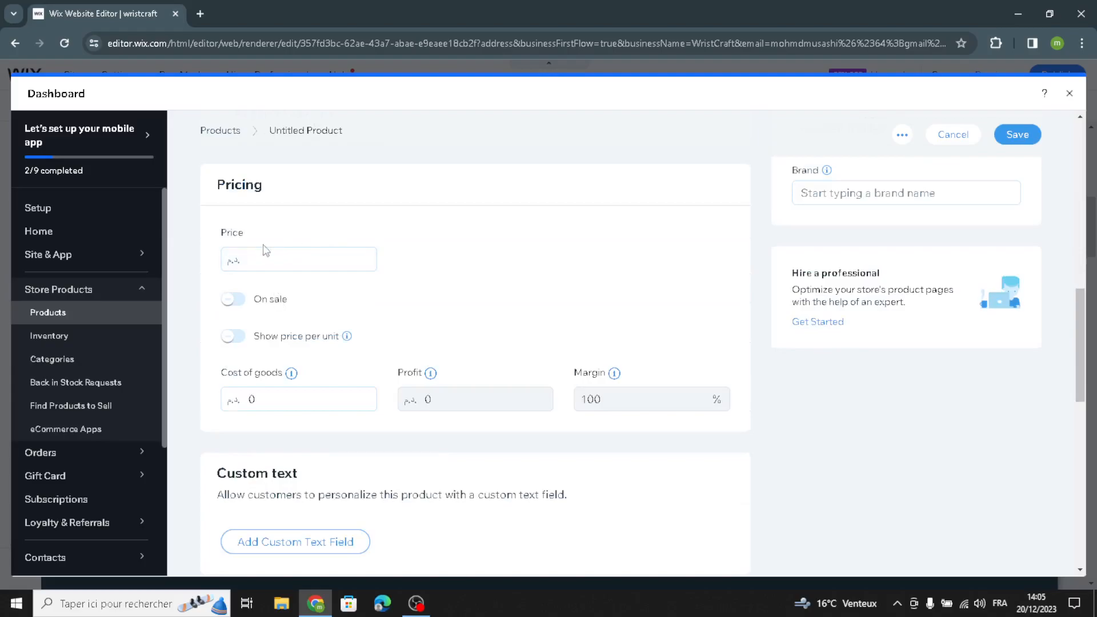
pyautogui.scroll(-5, 267, 253)
pyautogui.scroll(-1, 259, 431)
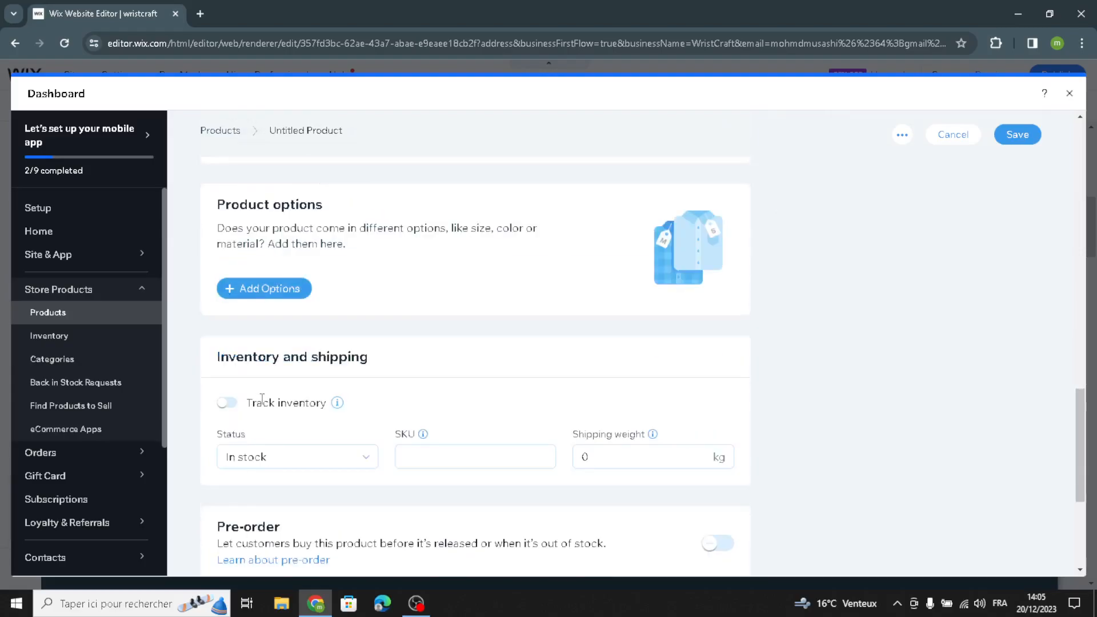
pyautogui.scroll(-2, 262, 398)
pyautogui.scroll(-2, 323, 307)
pyautogui.scroll(9, 478, 308)
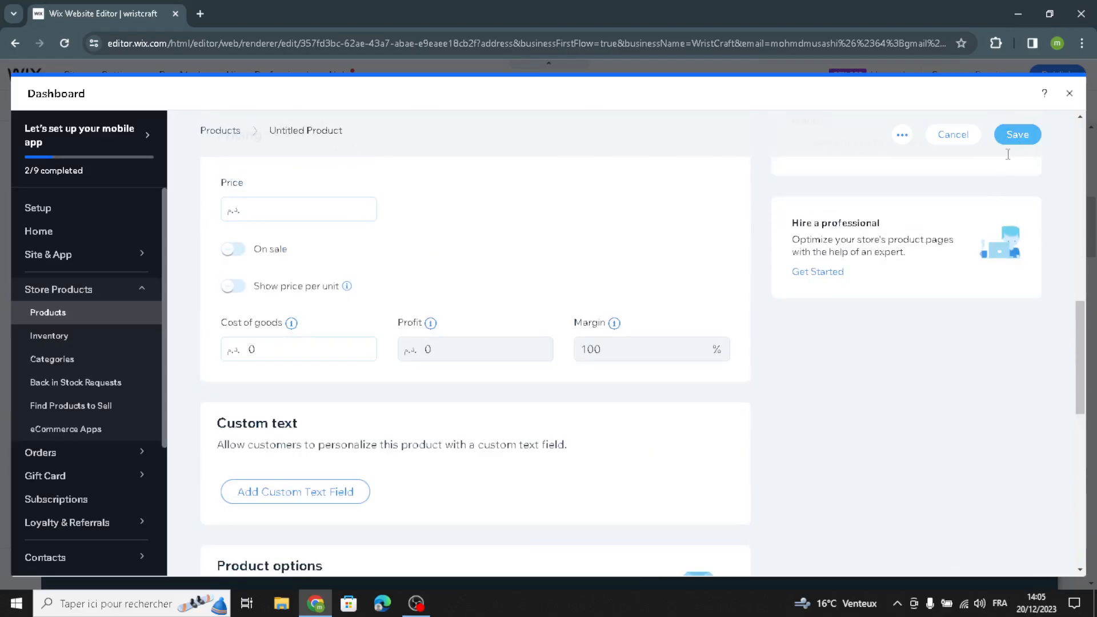
# Step: Close the store dashboard with the unsaved product form and return to the homepage's Products section
pyautogui.scroll(-6, 907, 240)
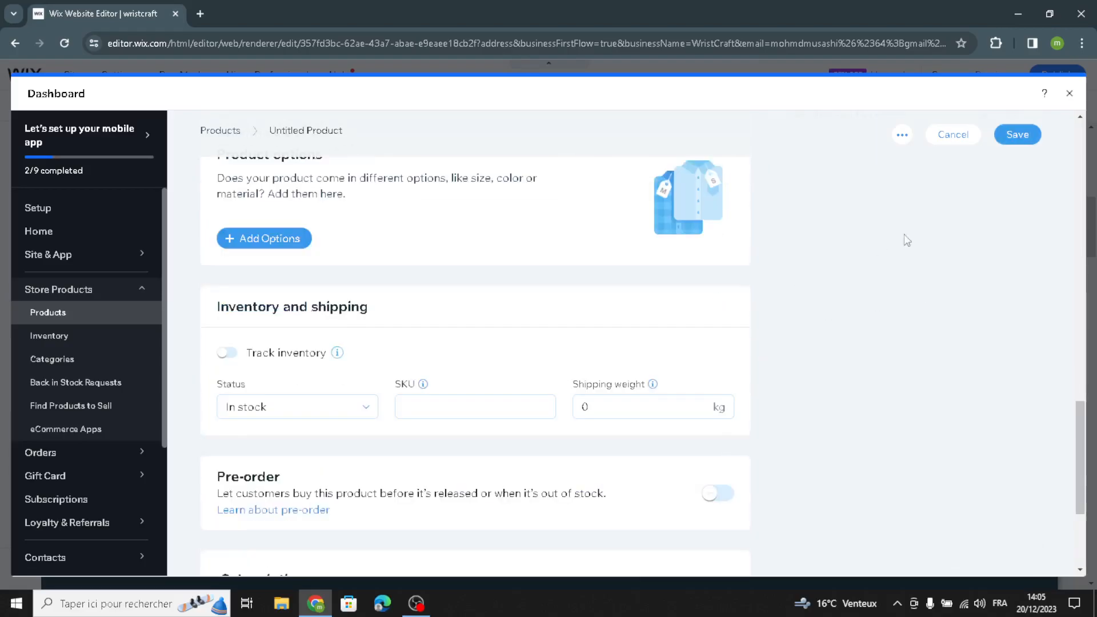
pyautogui.click(1069, 94)
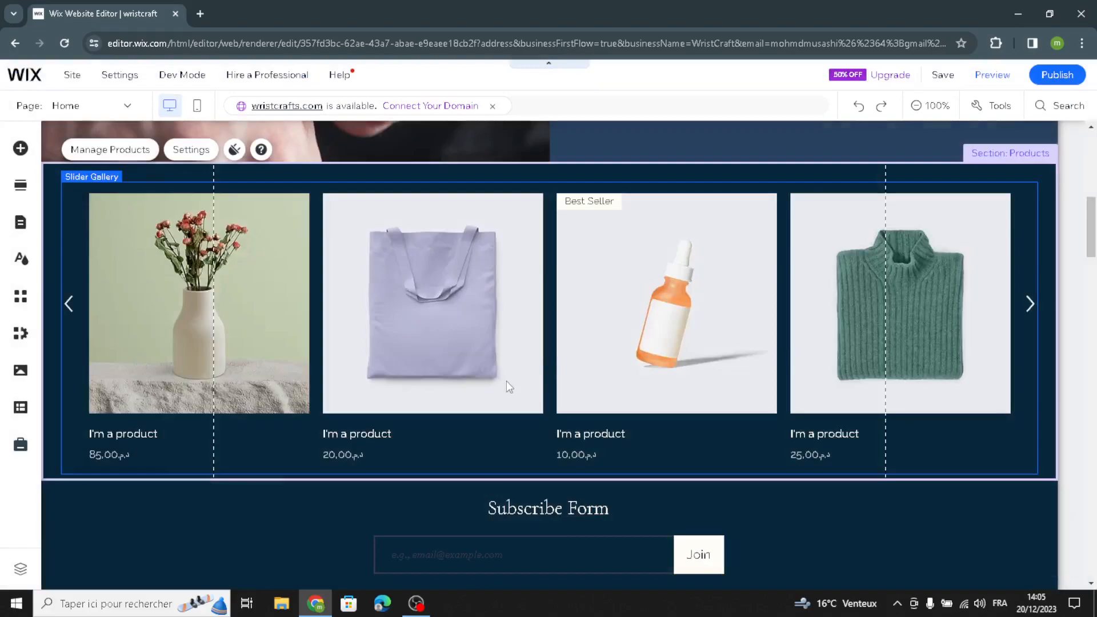
pyautogui.scroll(-3, 506, 381)
pyautogui.scroll(2, 314, 263)
# Step: Review the Subscribe section's quick edit options, including background, form title, email field, submit button and paragraph, and close them
pyautogui.scroll(-2, 322, 294)
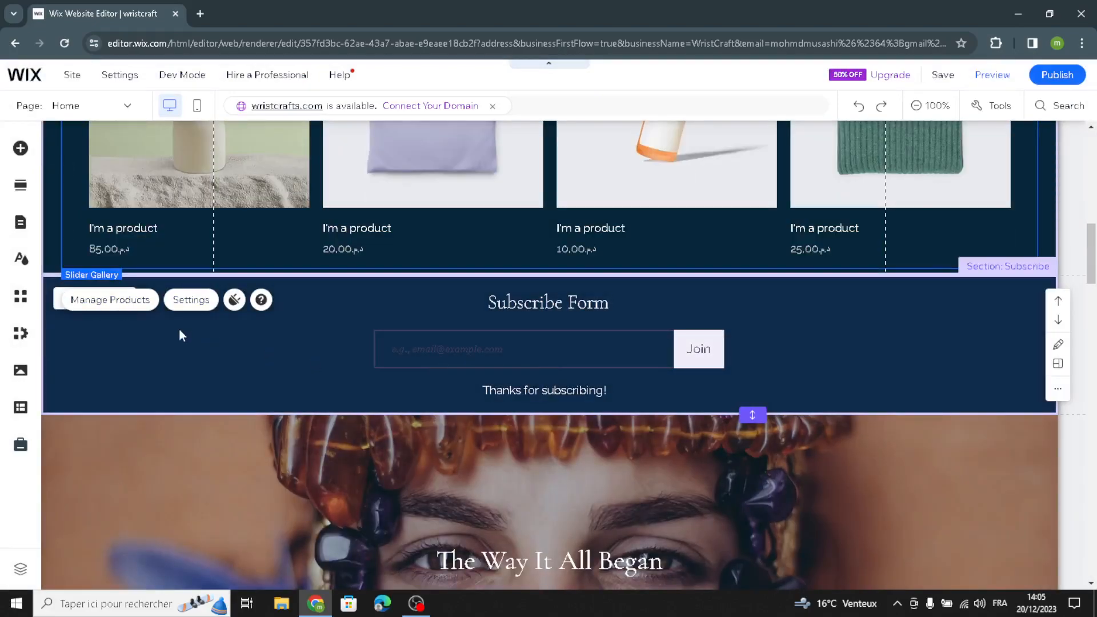
pyautogui.click(134, 341)
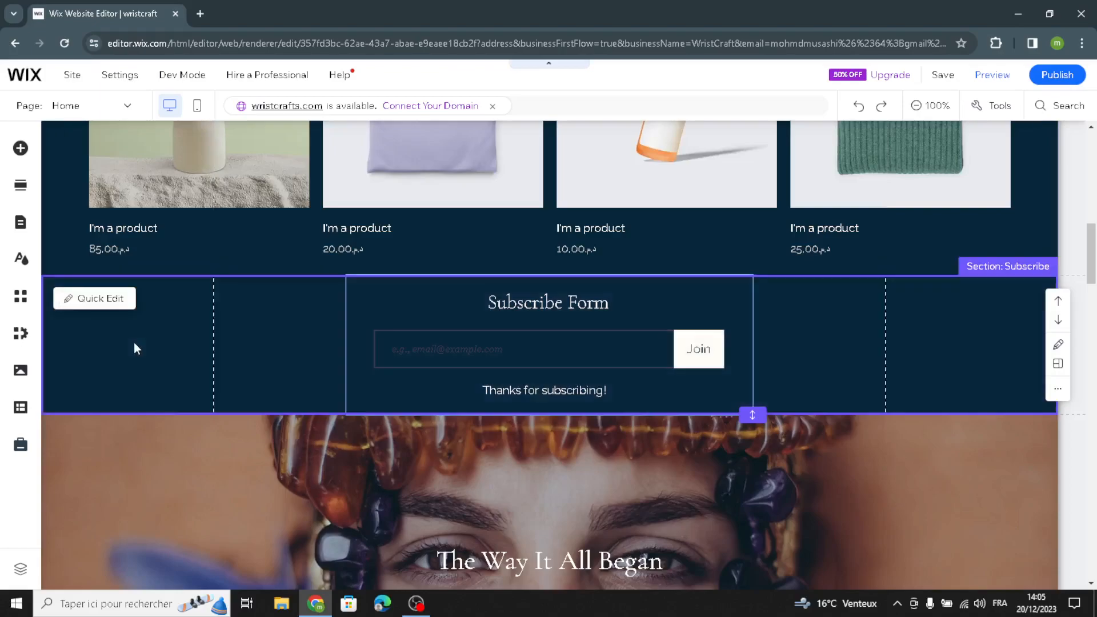
pyautogui.click(96, 301)
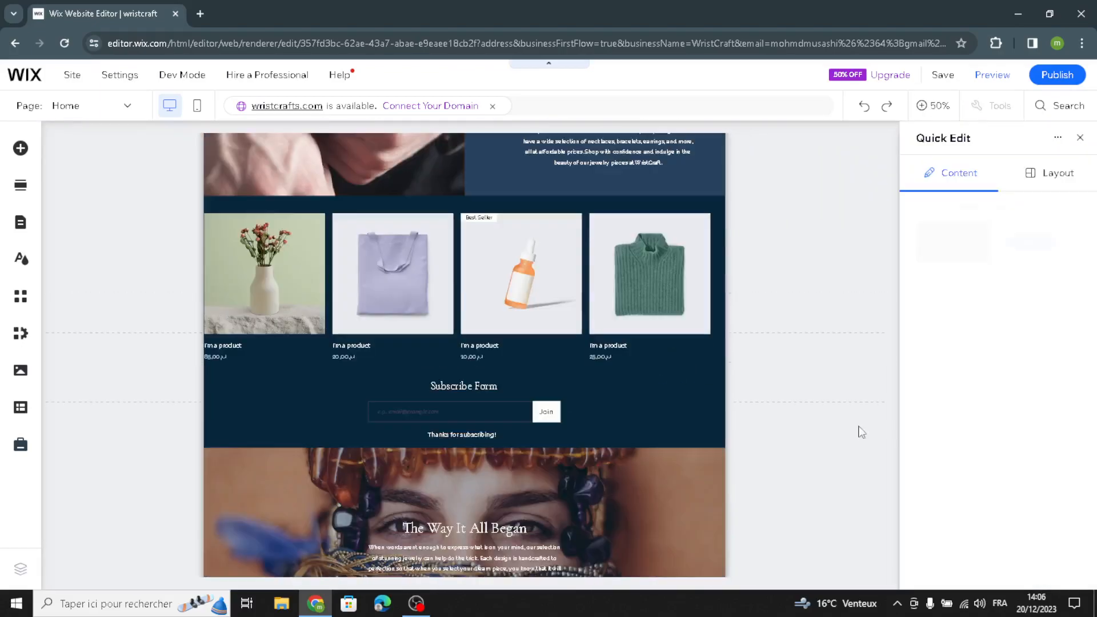
pyautogui.click(558, 375)
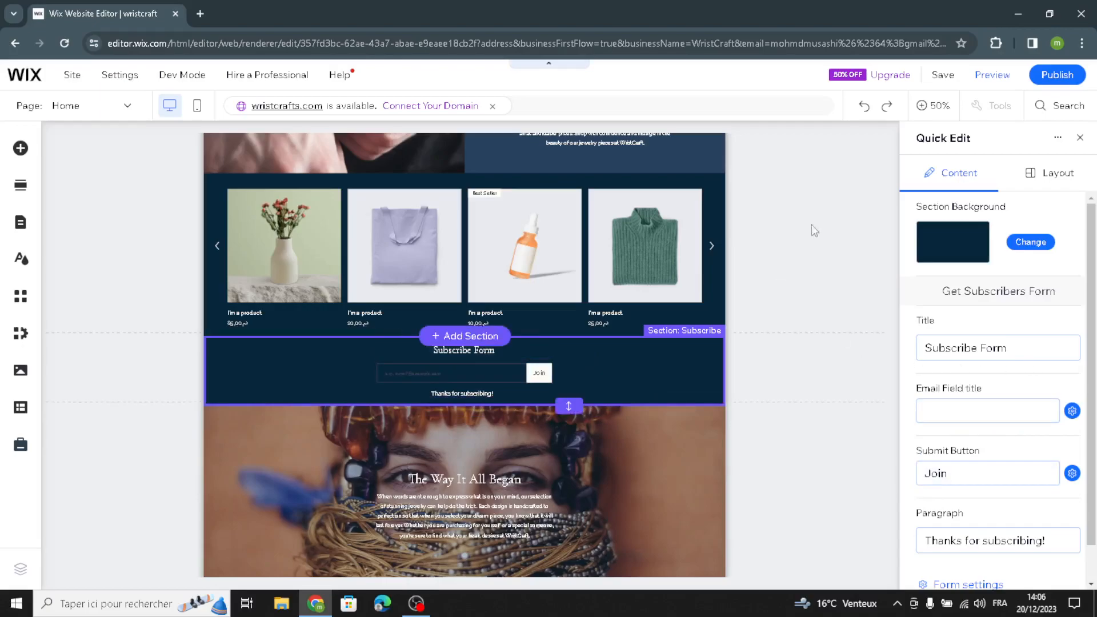
pyautogui.click(1079, 138)
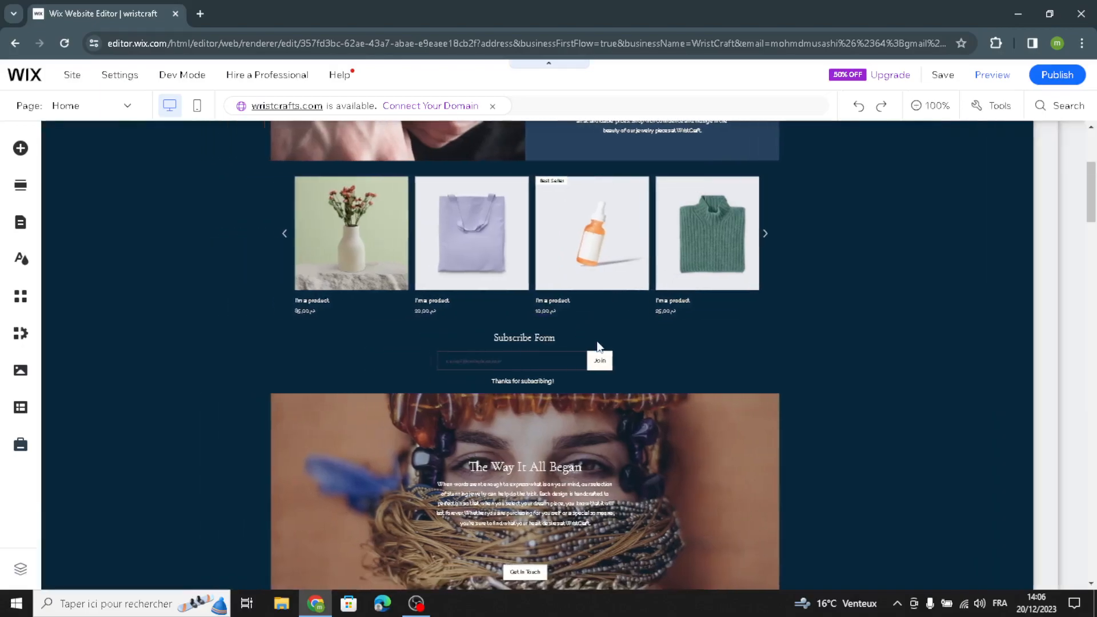
# Step: Check the editing options of the paragraph, the "Get In Touch" button and the strip background in the About section
pyautogui.scroll(-10, 600, 463)
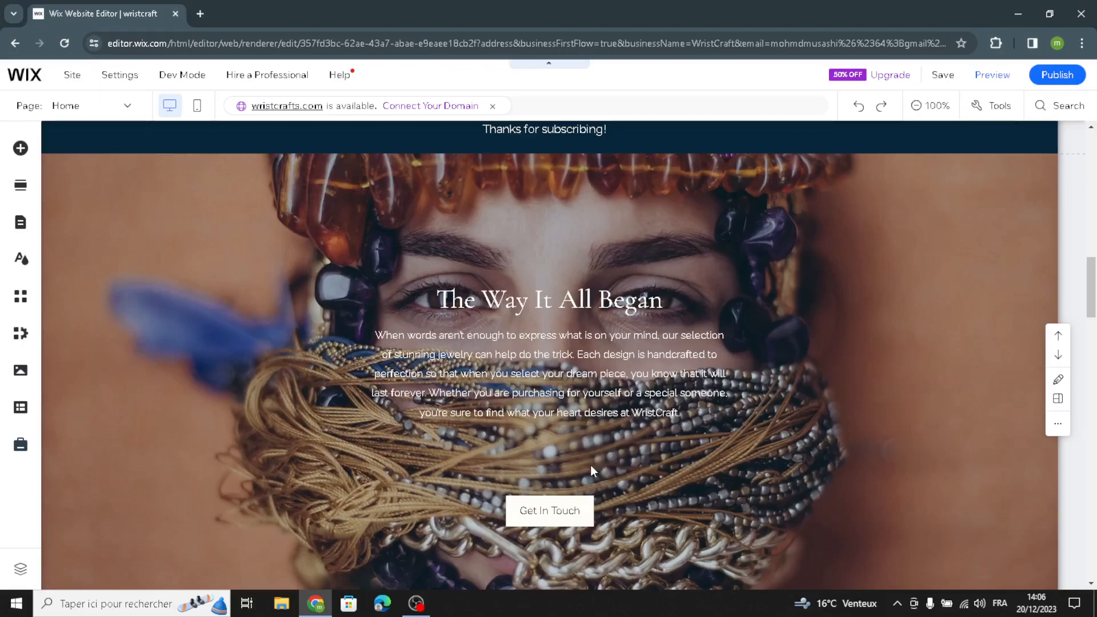
pyautogui.scroll(4, 587, 454)
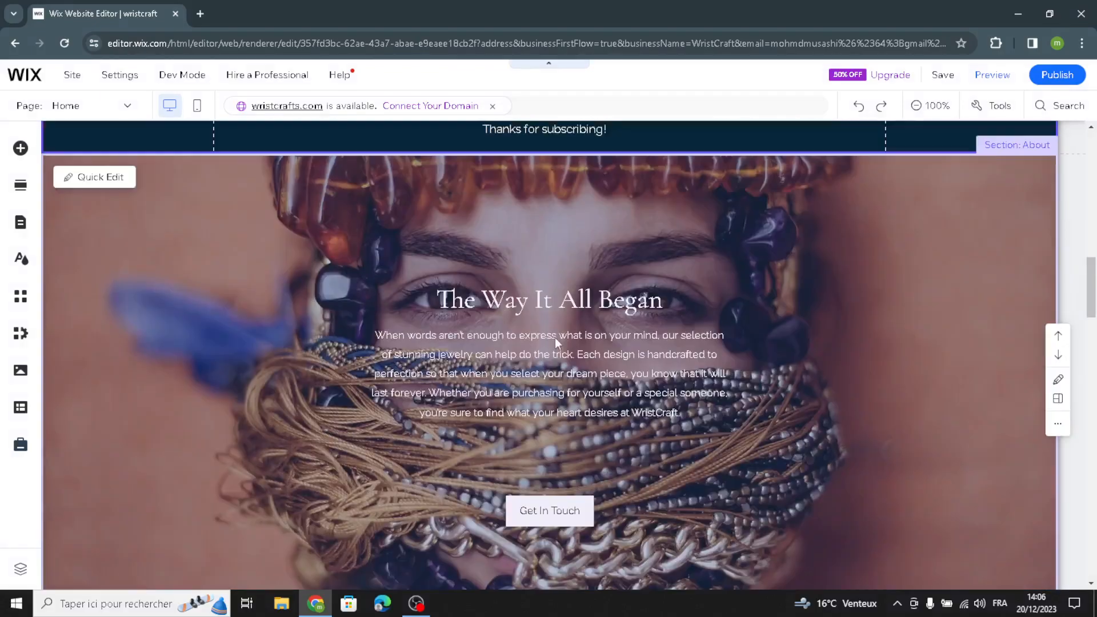
pyautogui.click(554, 337)
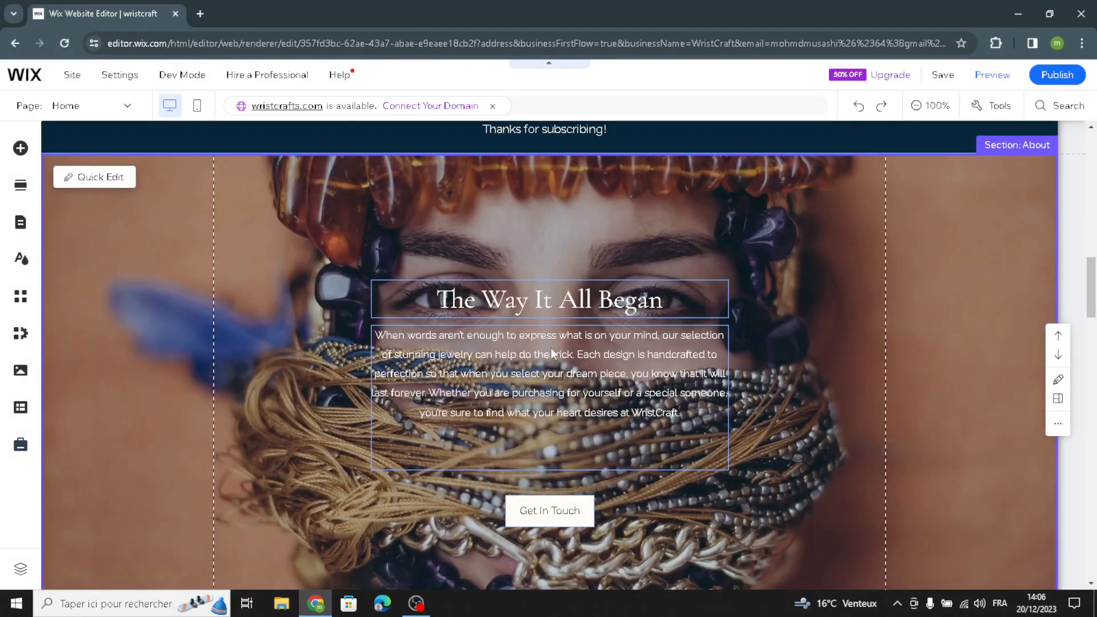
pyautogui.click(451, 362)
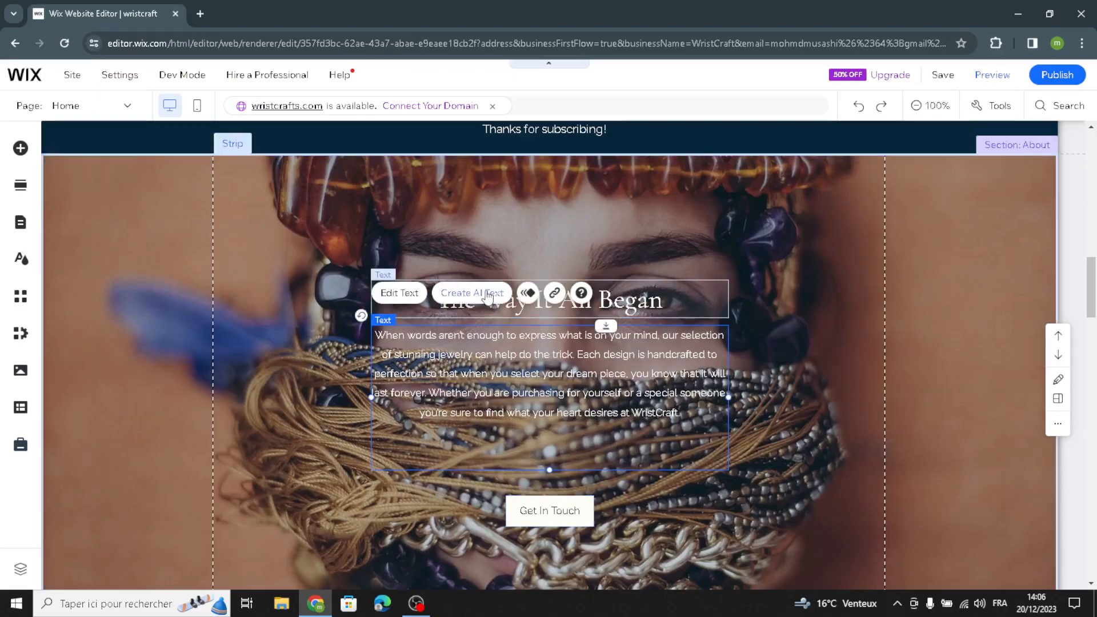
pyautogui.click(532, 511)
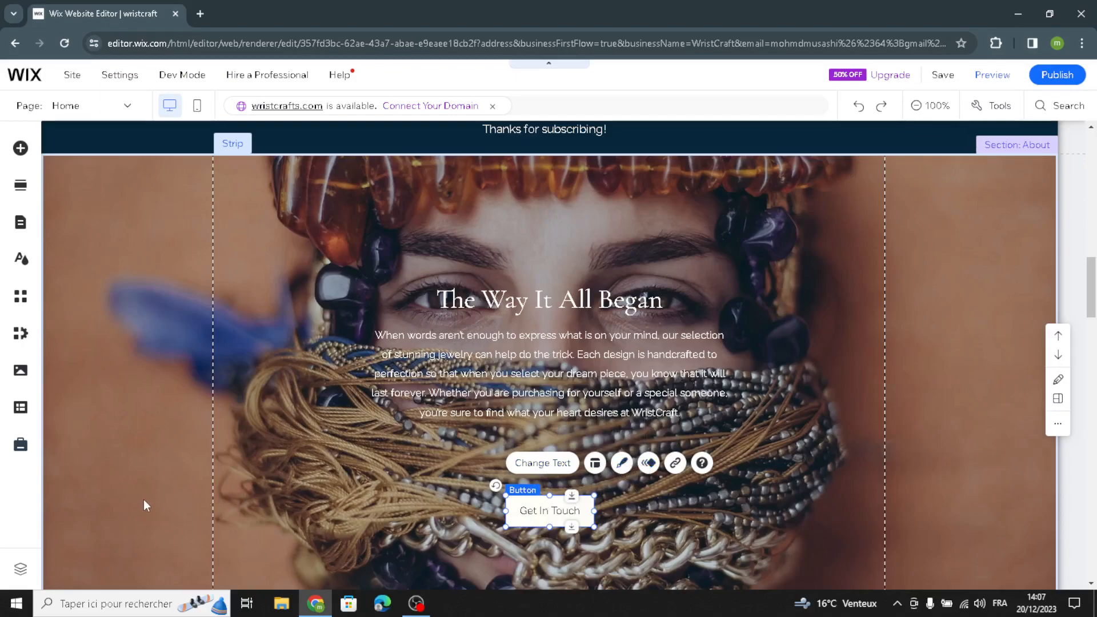
pyautogui.click(380, 418)
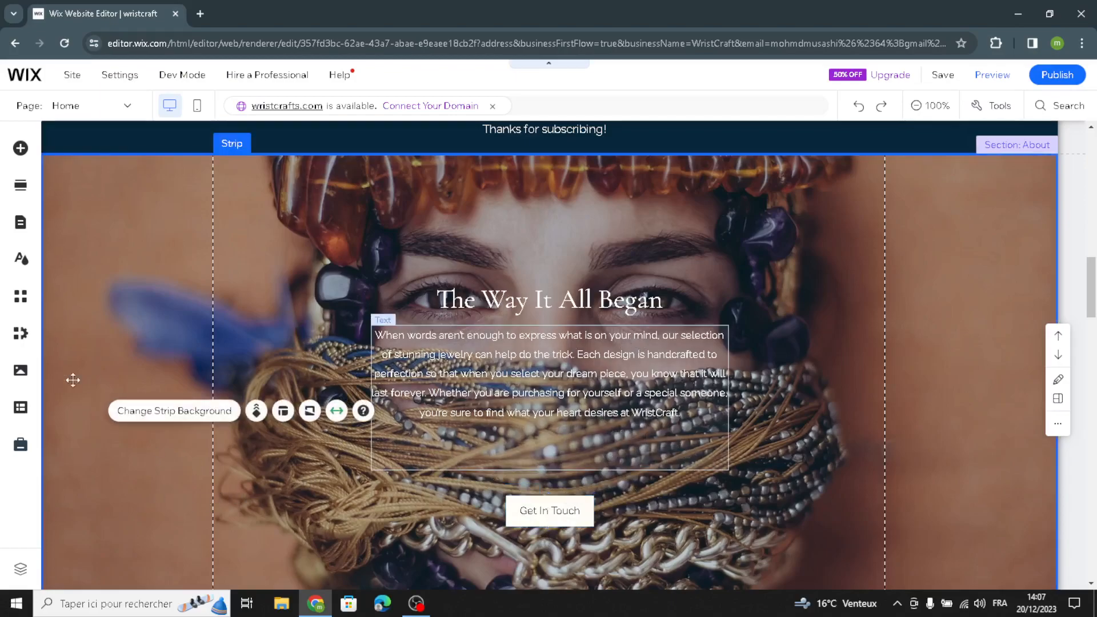
# Step: Look through the "As Seen In" section's Volve, Sovix and Polar entries and check the text options of the Volve paragraph
pyautogui.scroll(-3, 190, 391)
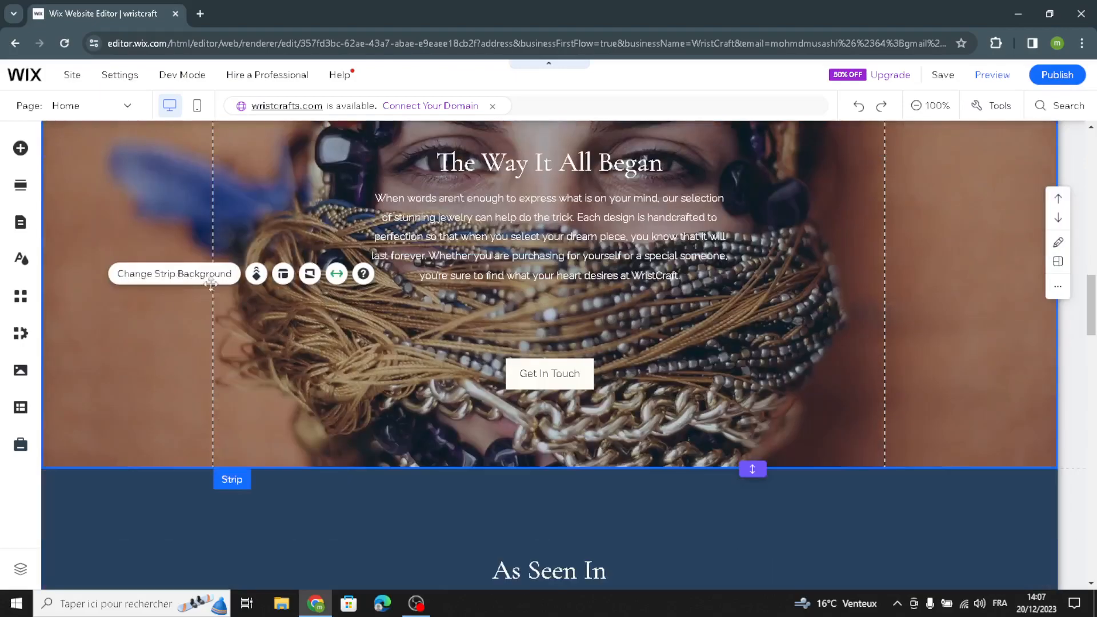
pyautogui.scroll(-10, 519, 505)
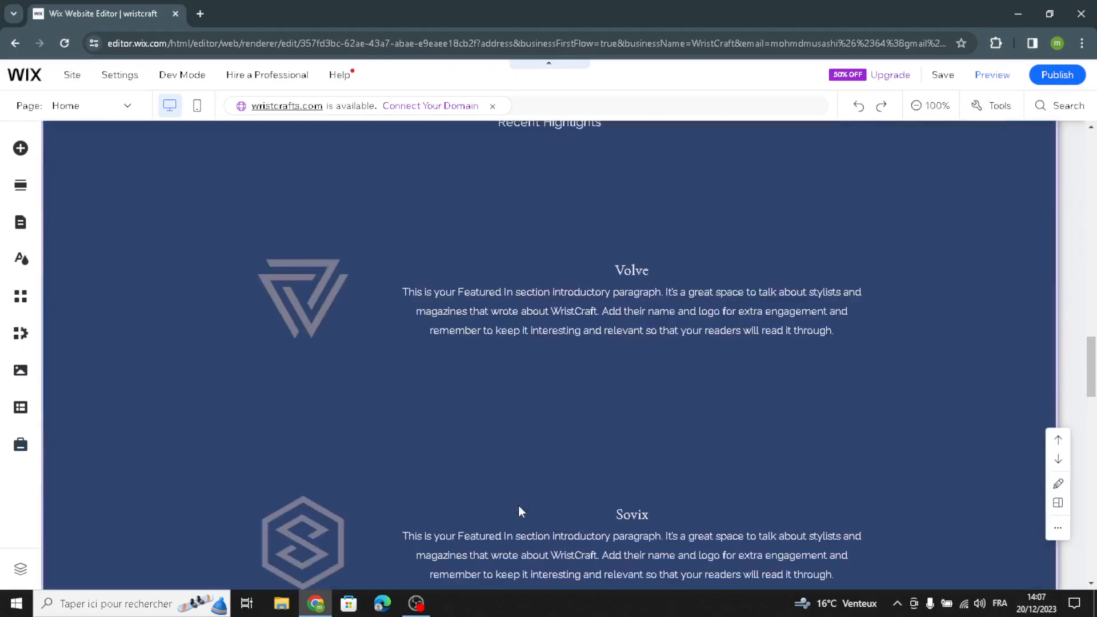
pyautogui.scroll(-6, 514, 499)
pyautogui.scroll(6, 514, 498)
pyautogui.scroll(5, 594, 314)
pyautogui.scroll(-4, 563, 374)
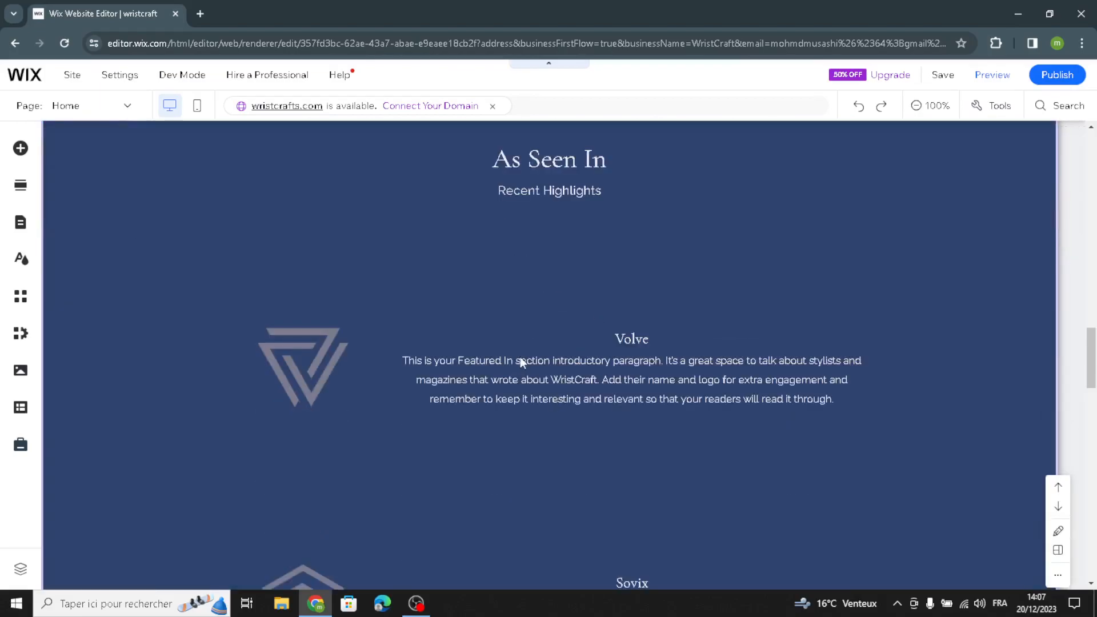
pyautogui.scroll(-5, 514, 389)
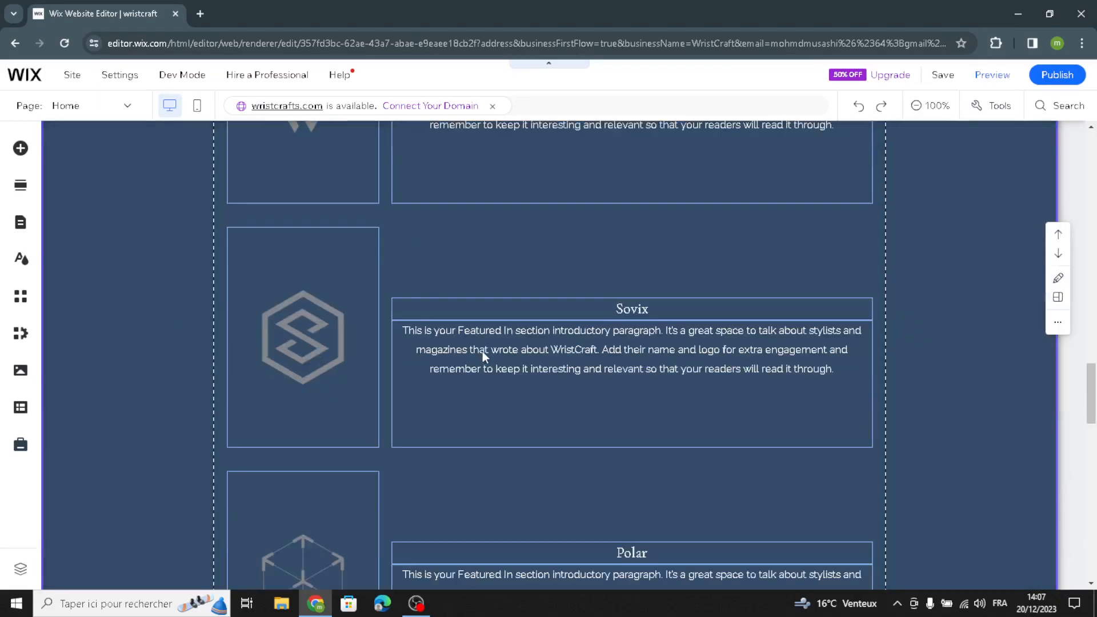
pyautogui.scroll(5, 530, 327)
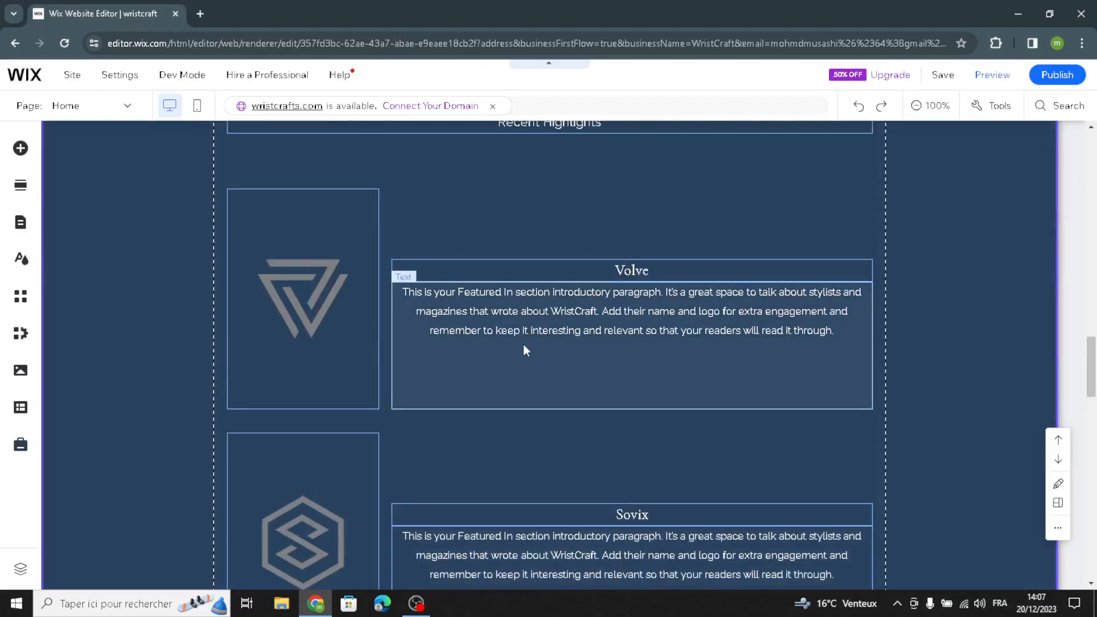
pyautogui.click(523, 344)
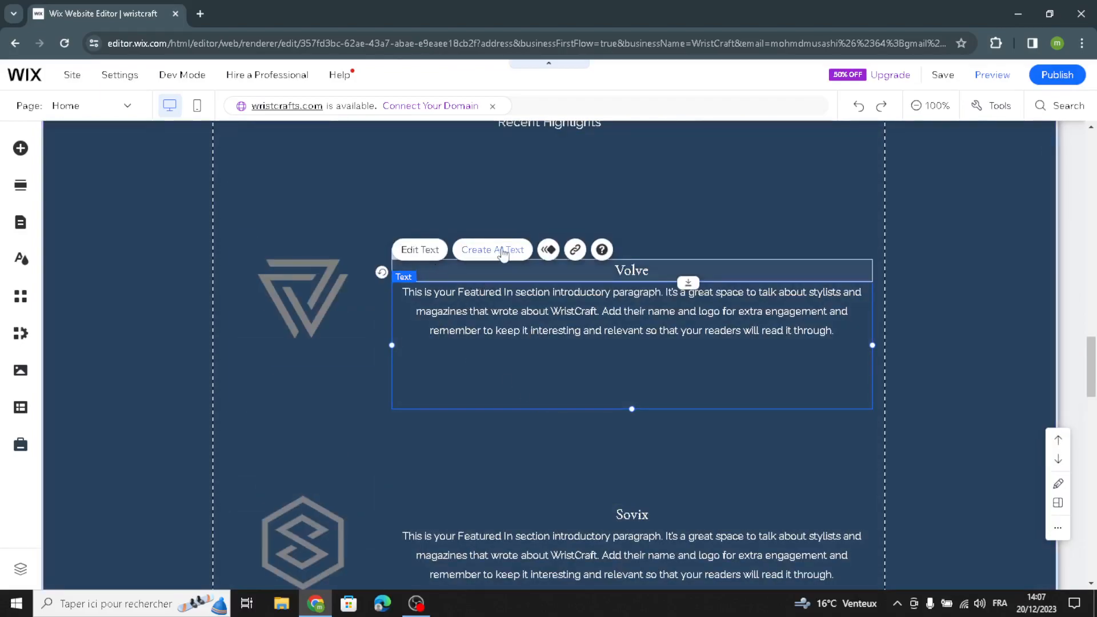
pyautogui.scroll(-4, 573, 445)
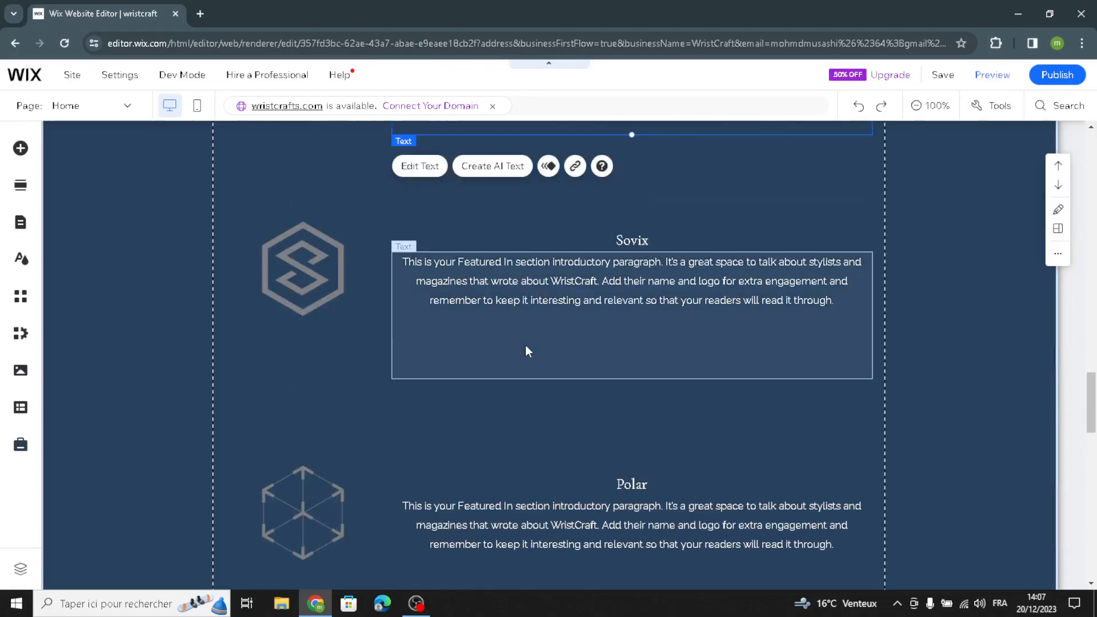
pyautogui.scroll(3, 524, 345)
pyautogui.scroll(-7, 525, 284)
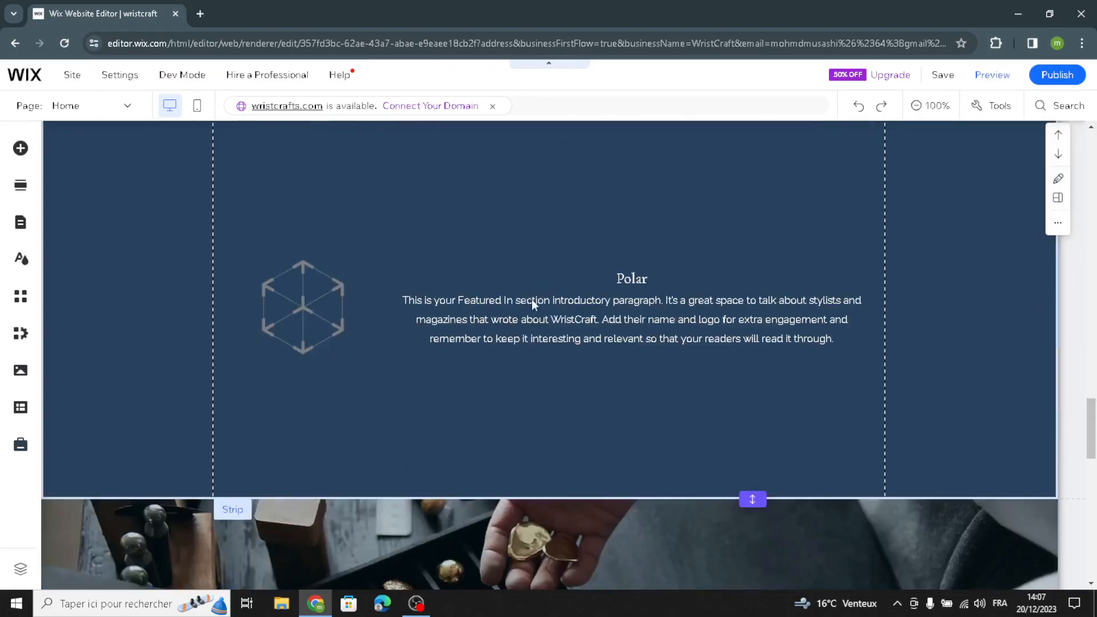
# Step: Check the Features section's description text and image editing options, opening and closing the image frame designs
pyautogui.scroll(-10, 515, 357)
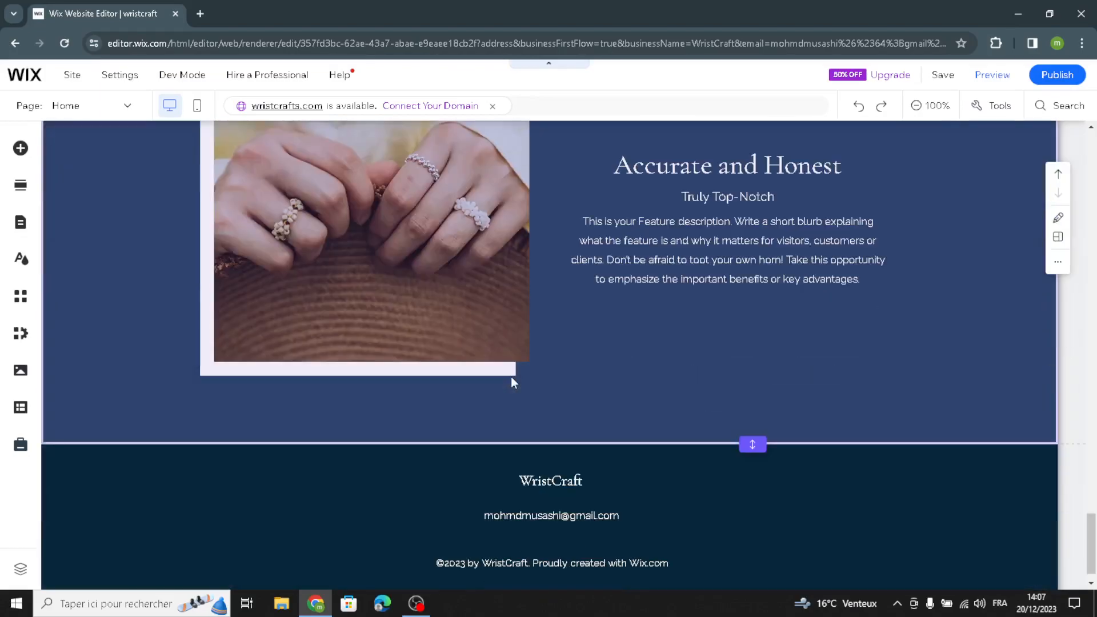
pyautogui.scroll(2, 512, 381)
pyautogui.scroll(-1, 727, 479)
pyautogui.scroll(2, 627, 360)
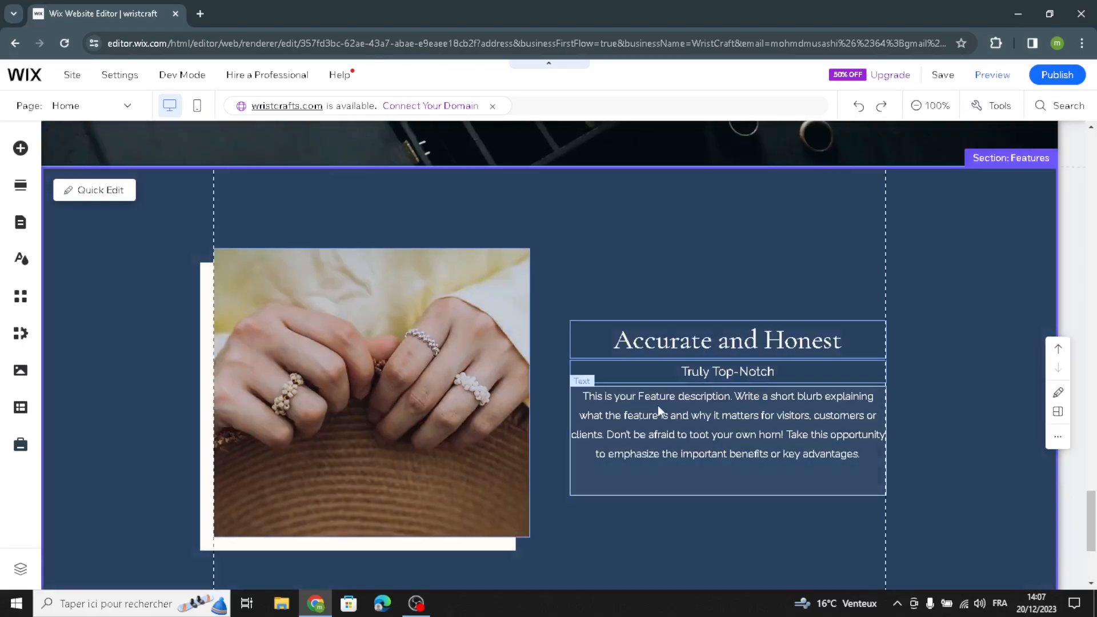
pyautogui.click(623, 411)
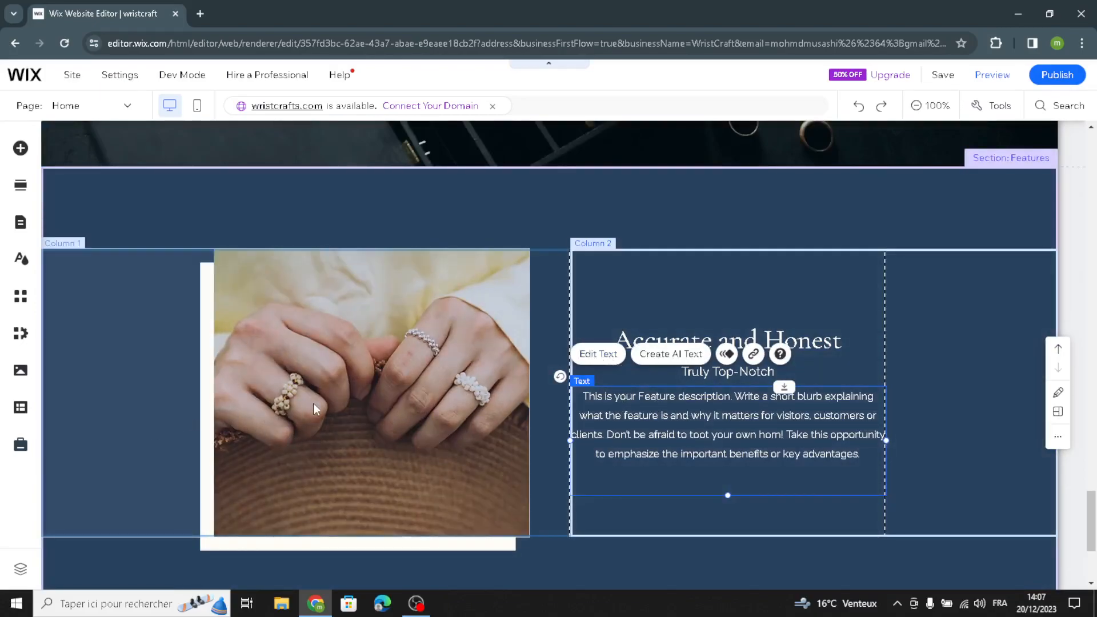
pyautogui.click(404, 323)
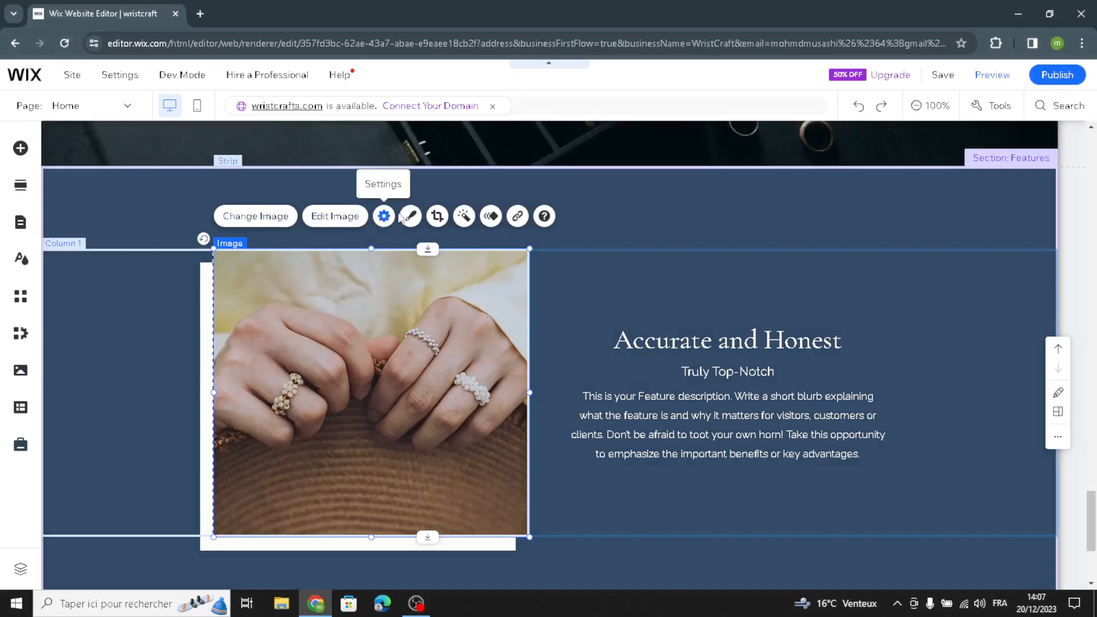
pyautogui.click(412, 219)
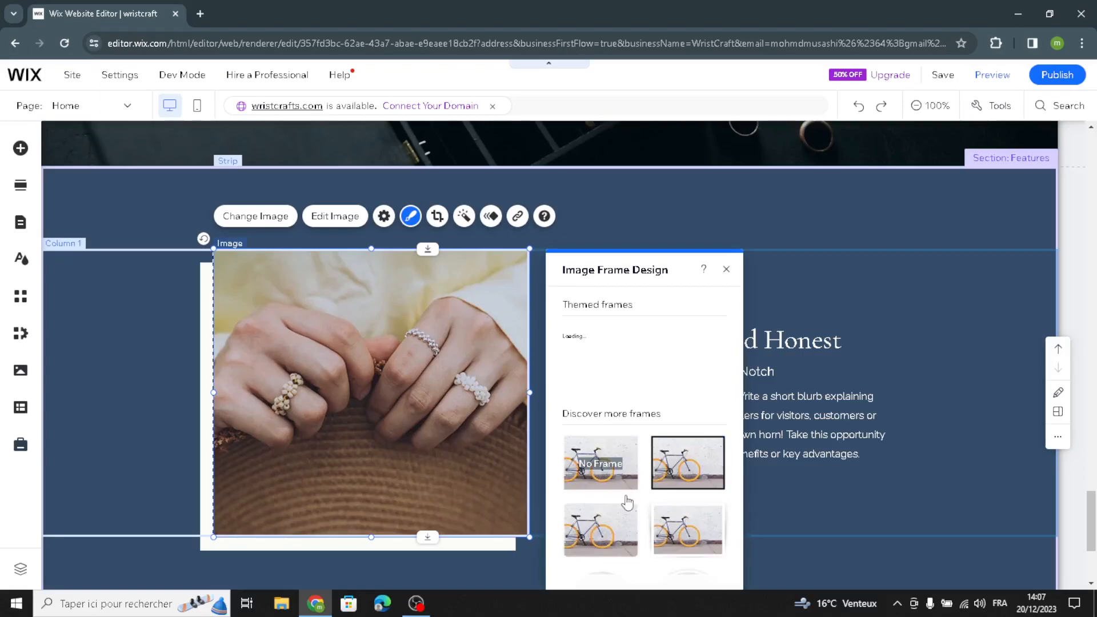
pyautogui.click(726, 269)
# Step: Review the footer's quick edit fields for business name, contact e-mail and copyright text, and close them
pyautogui.scroll(-4, 631, 574)
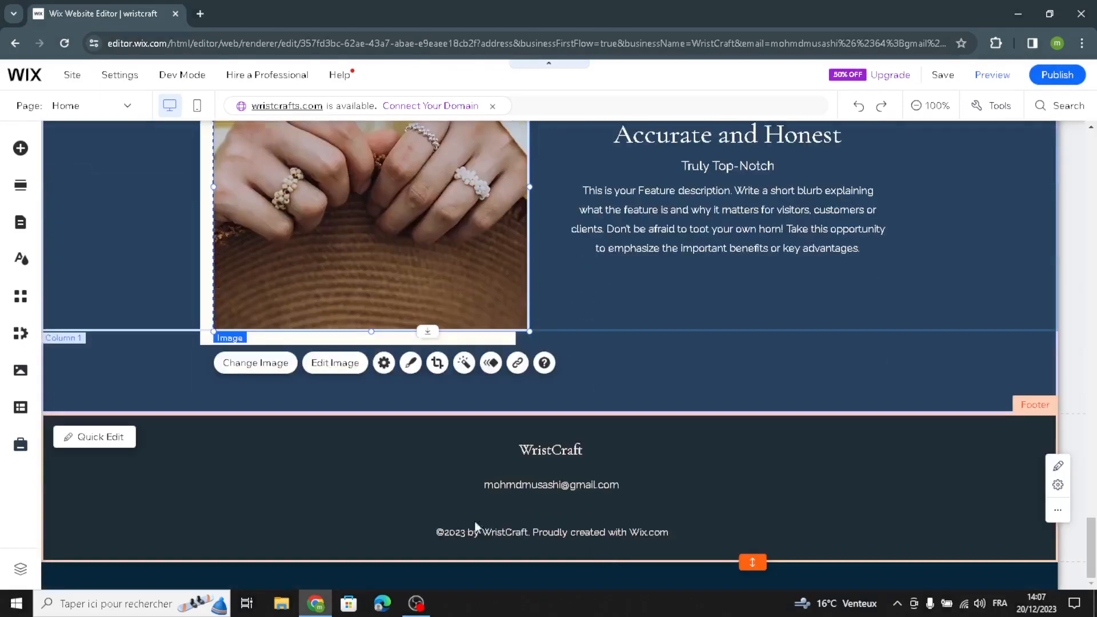
pyautogui.click(254, 496)
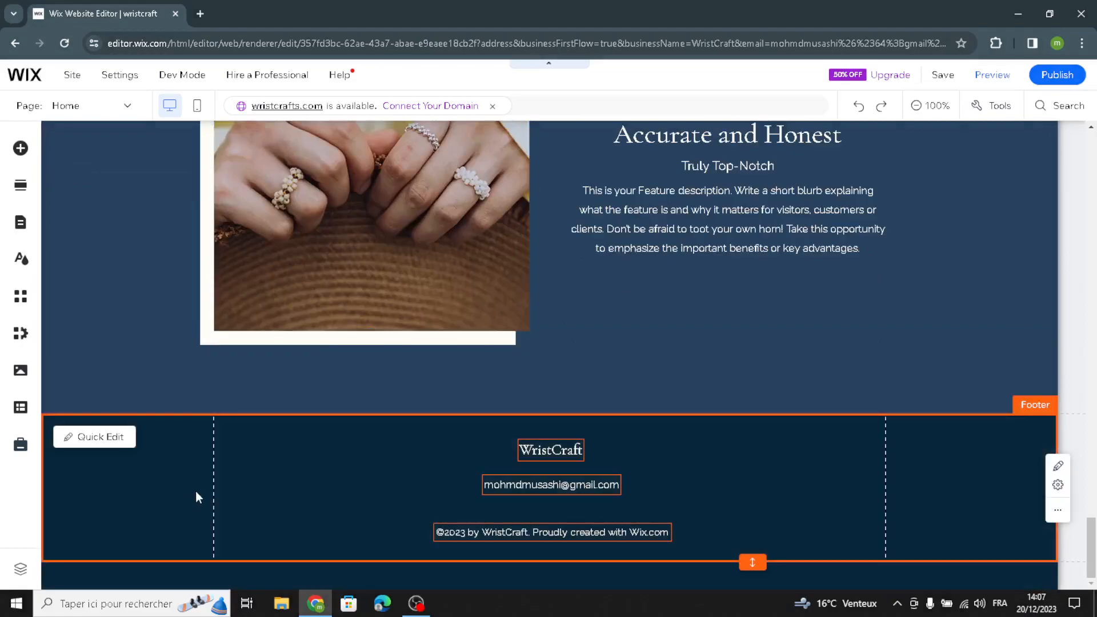
pyautogui.click(103, 437)
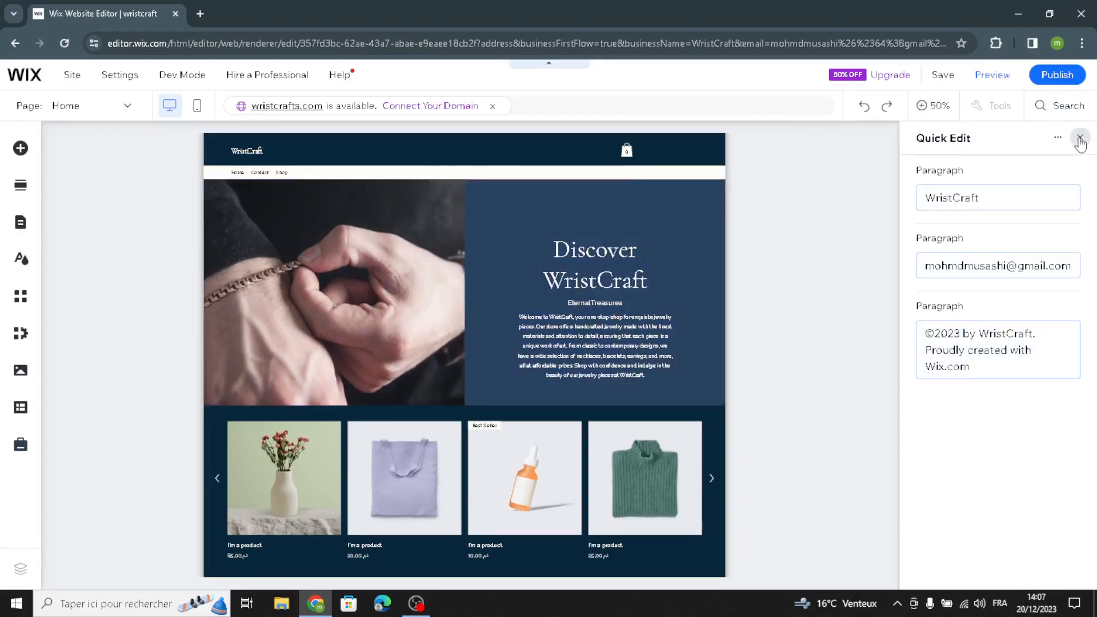
pyautogui.scroll(-8, 566, 432)
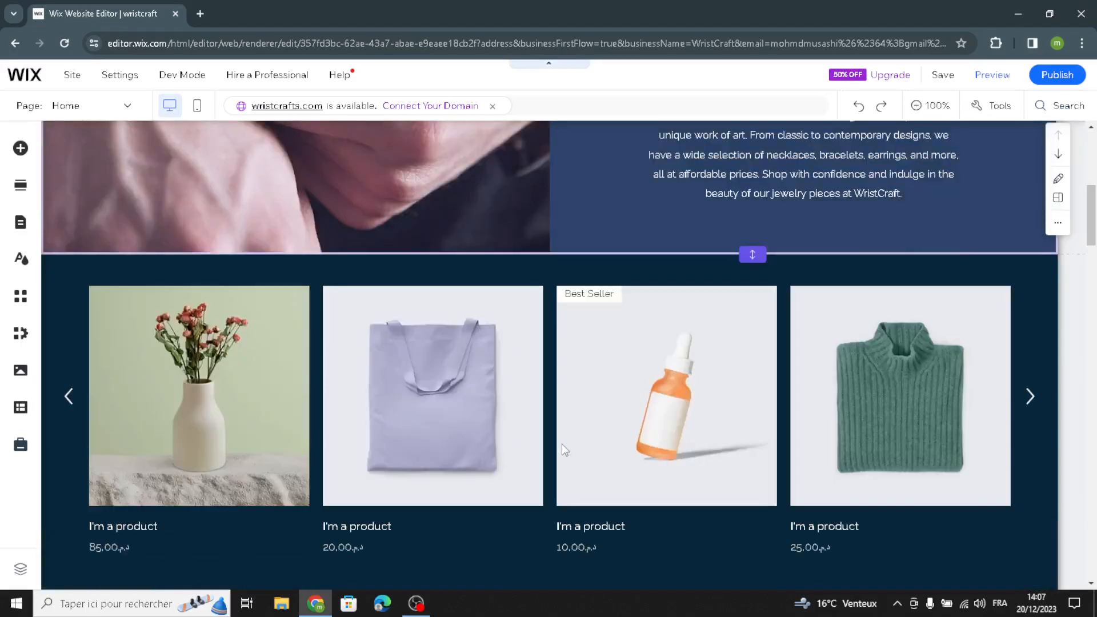
# Step: Preview the website and look over the homepage from the welcome section to the subscribe form and About section
pyautogui.scroll(-5, 908, 224)
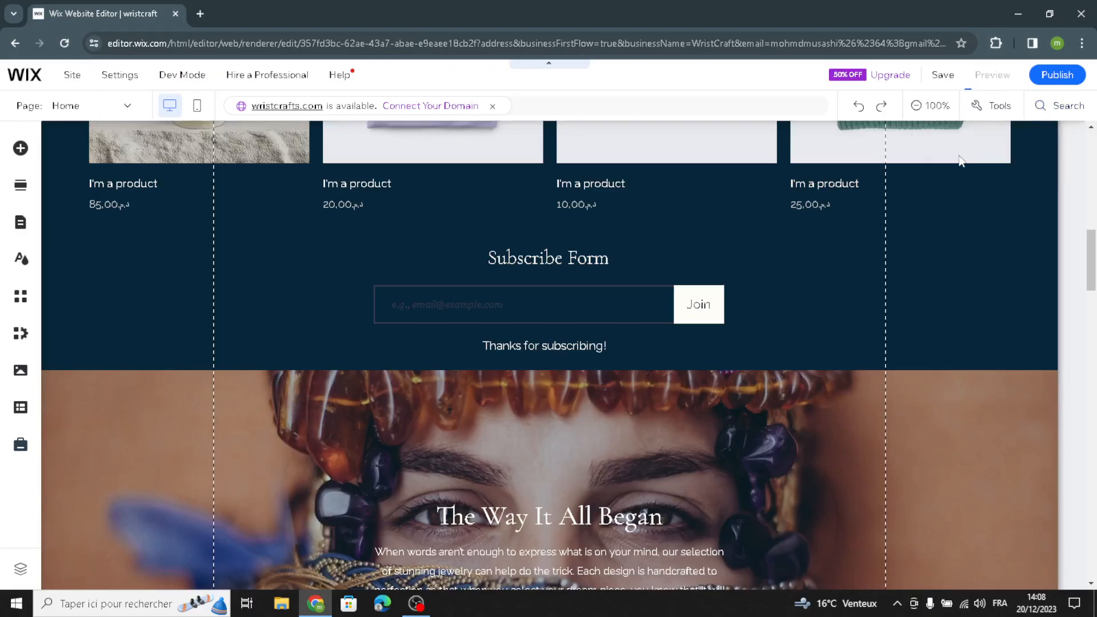
pyautogui.hotkey('ctrl', 'p')
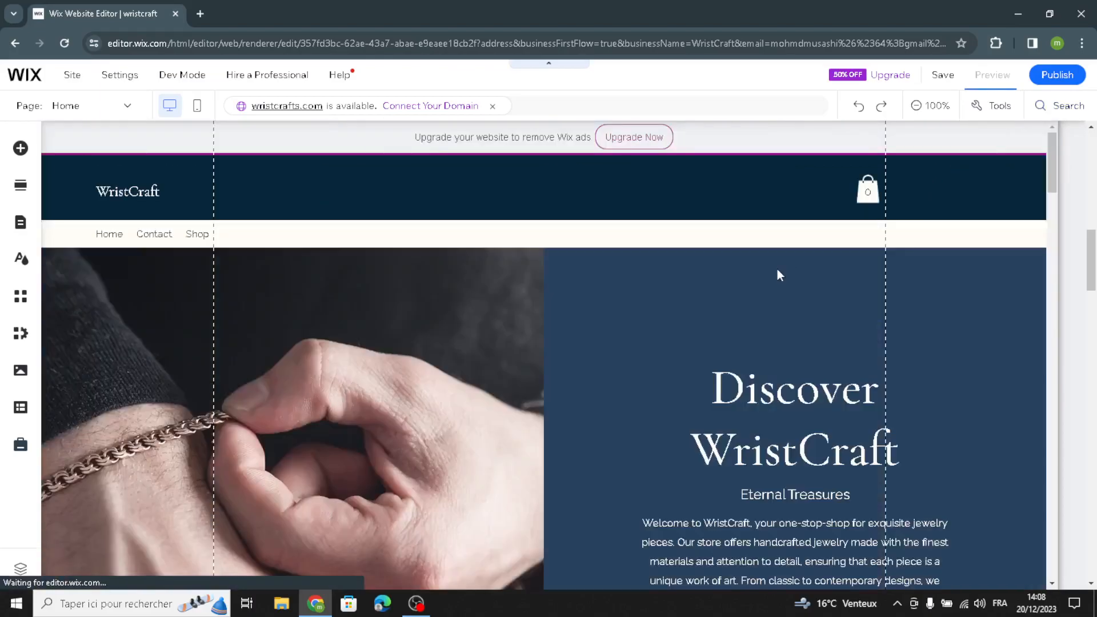
pyautogui.scroll(-5, 742, 317)
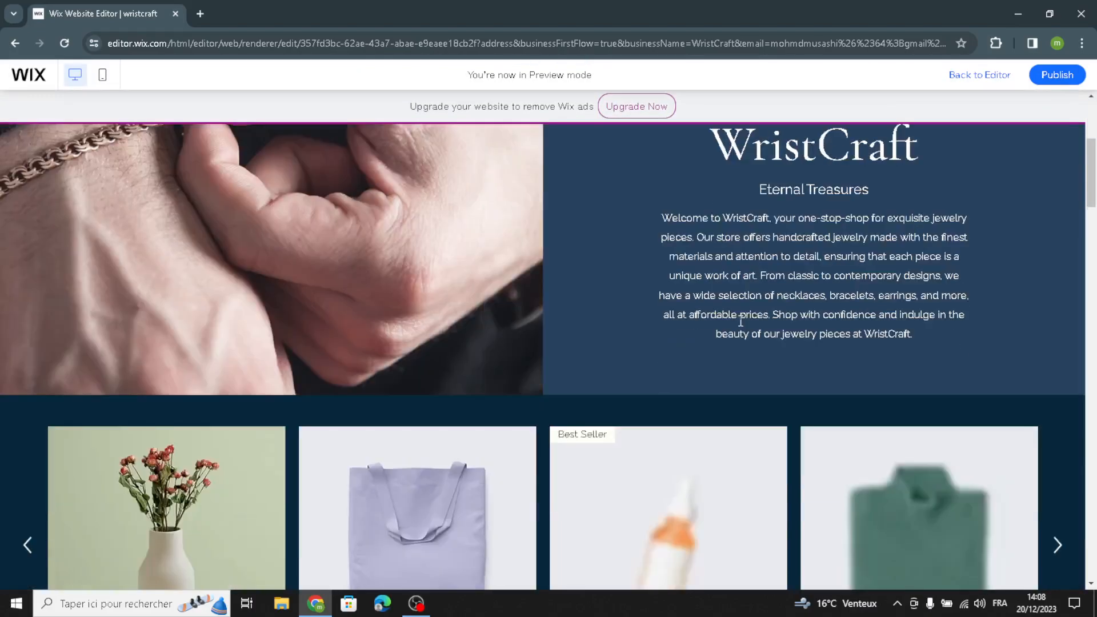
pyautogui.scroll(5, 739, 326)
pyautogui.scroll(-15, 739, 320)
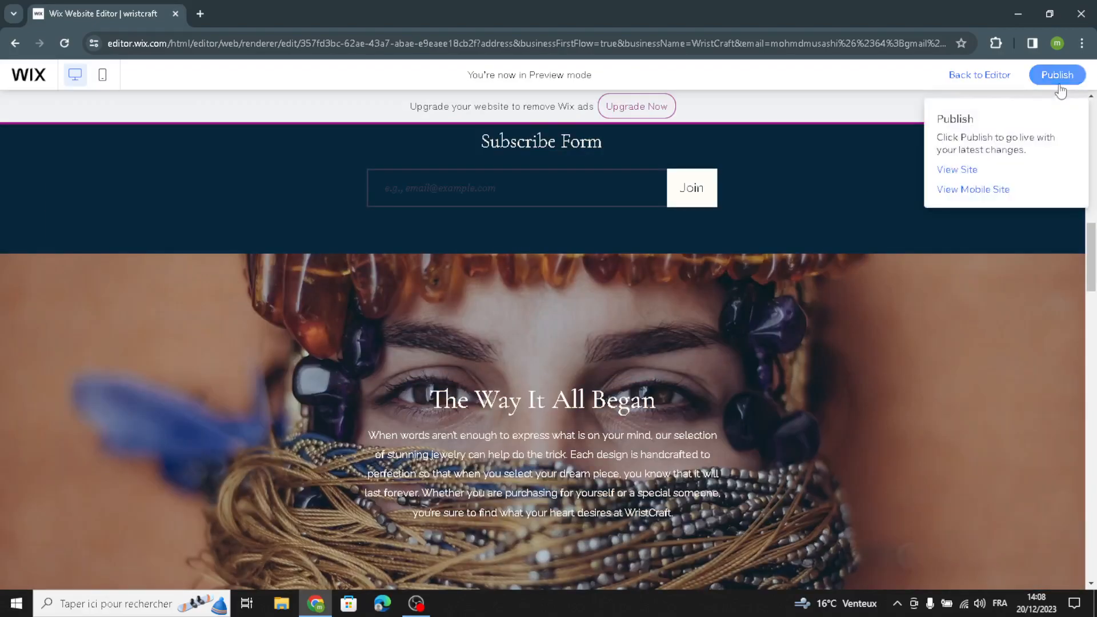
# Step: Publish the website from preview mode and dismiss the offer to edit the mobile site
pyautogui.click(1058, 80)
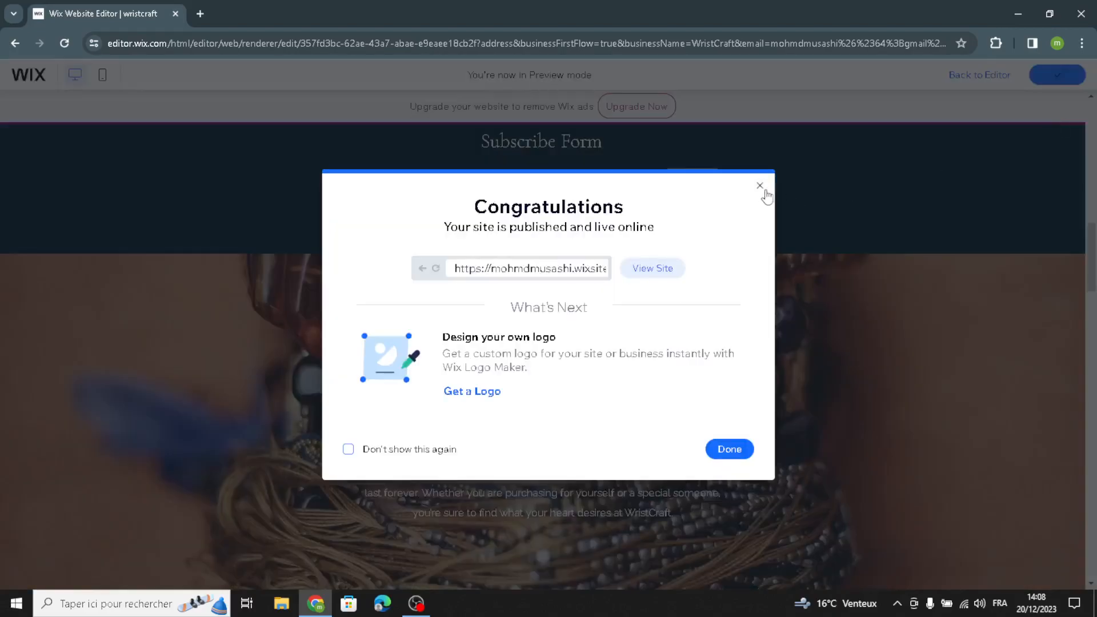
pyautogui.click(760, 187)
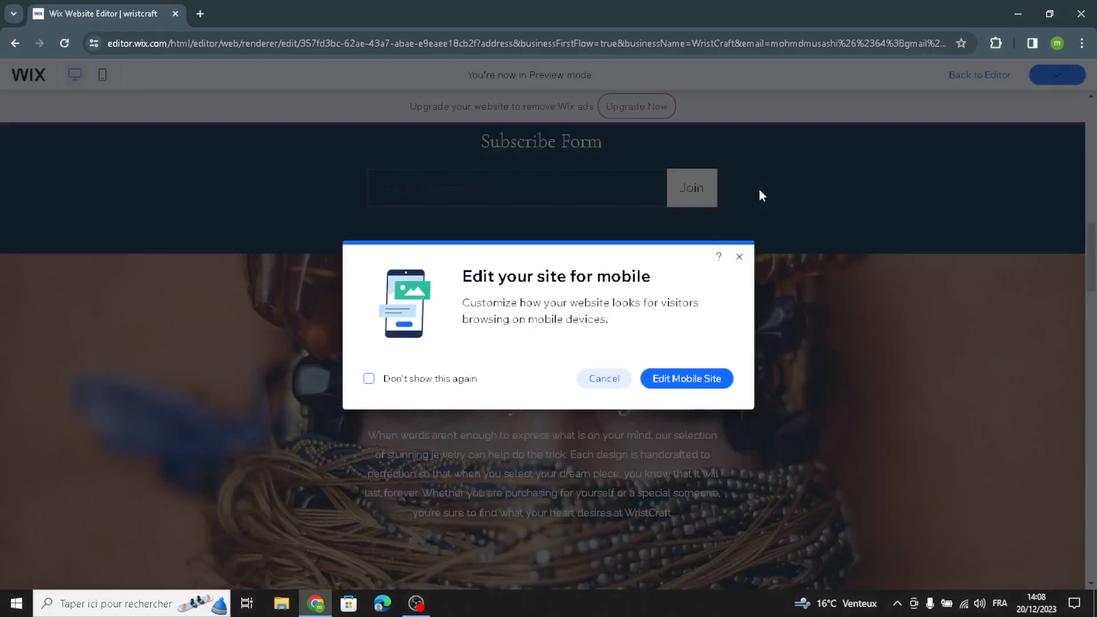
pyautogui.click(738, 258)
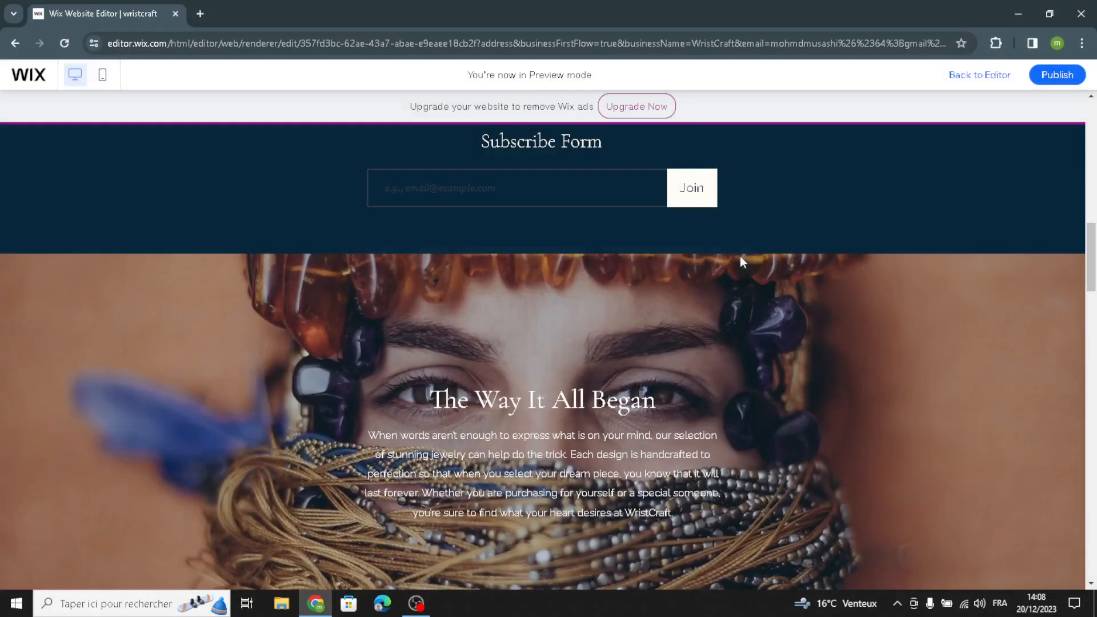